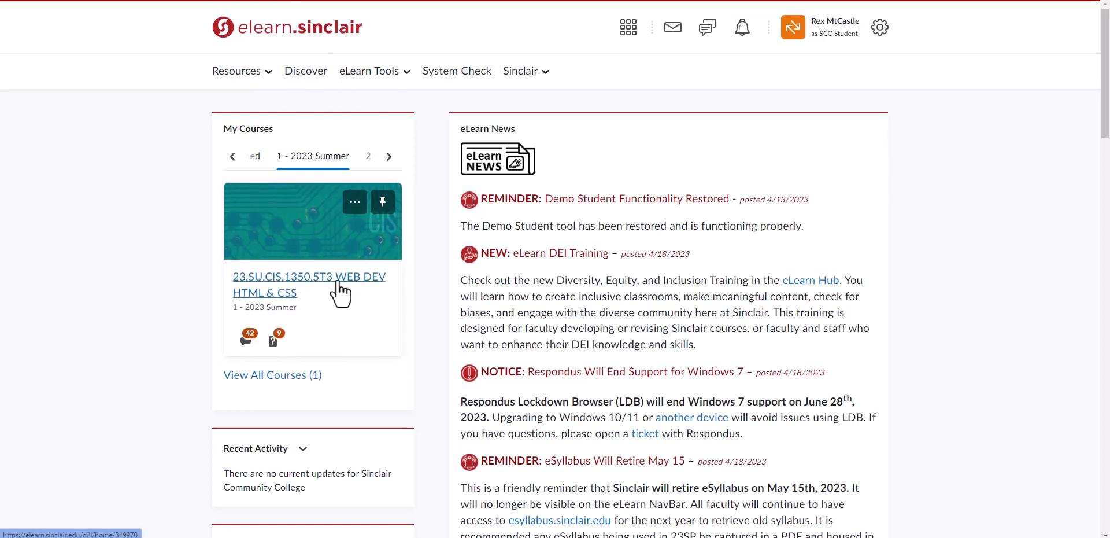
Download CIS 1350 Data Files.zip from Topic 2: Getting Started with Data Files in the WEB DEV HTML & CSS course
left_click(308, 279)
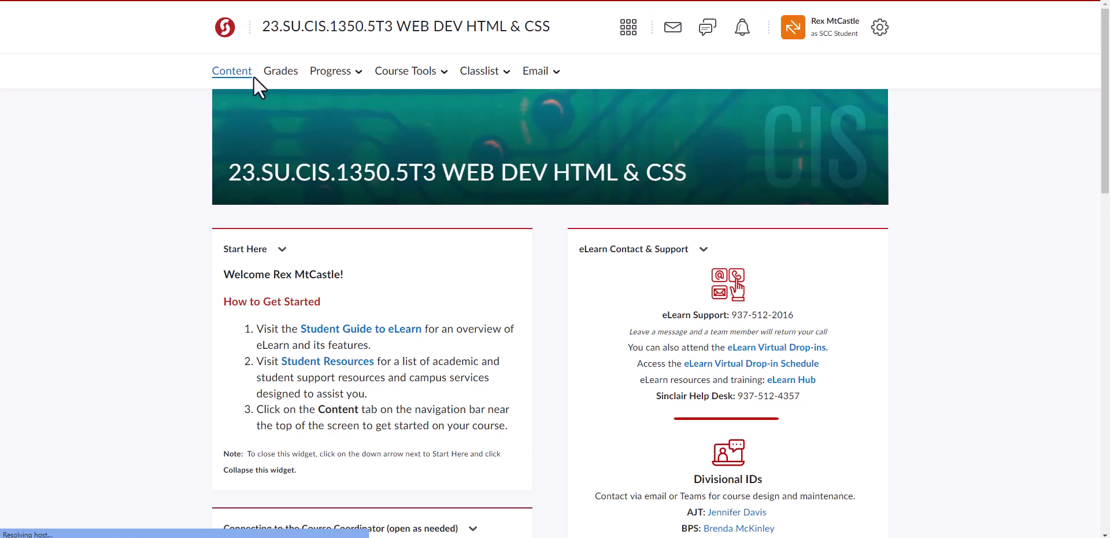
left_click(253, 75)
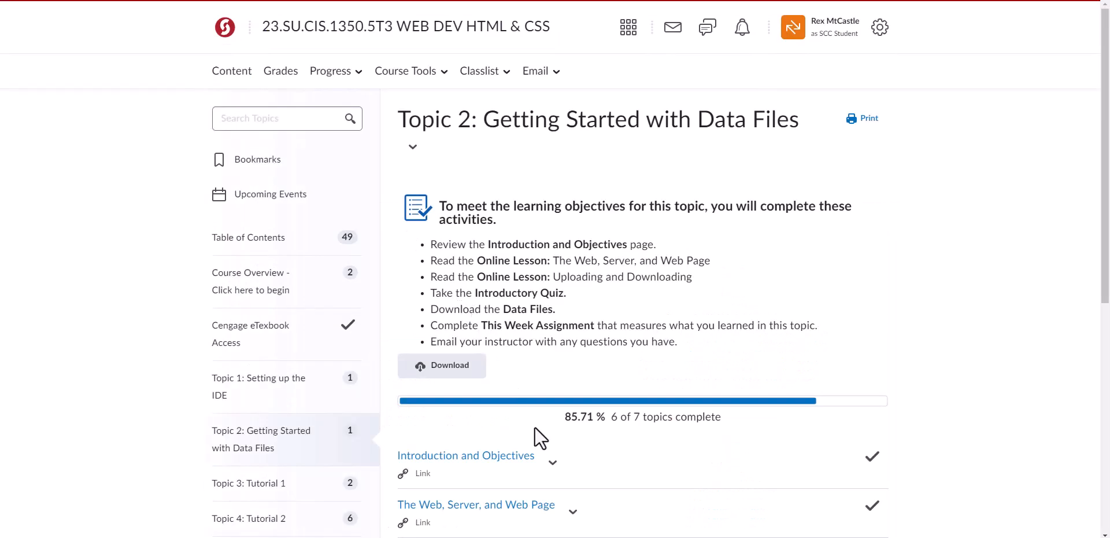
scroll(541, 425, "down", 2)
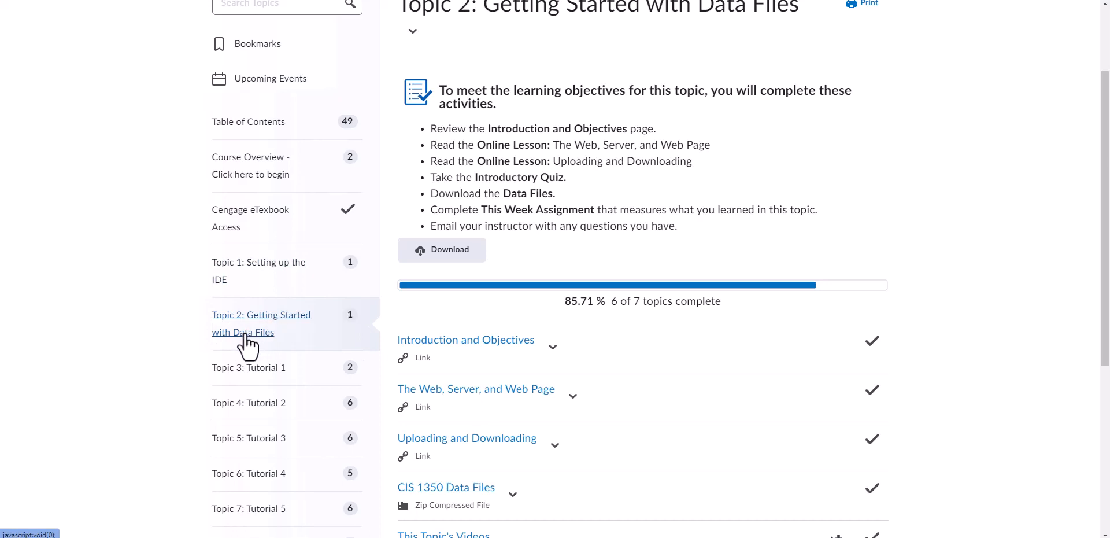
scroll(480, 411, "down", 3)
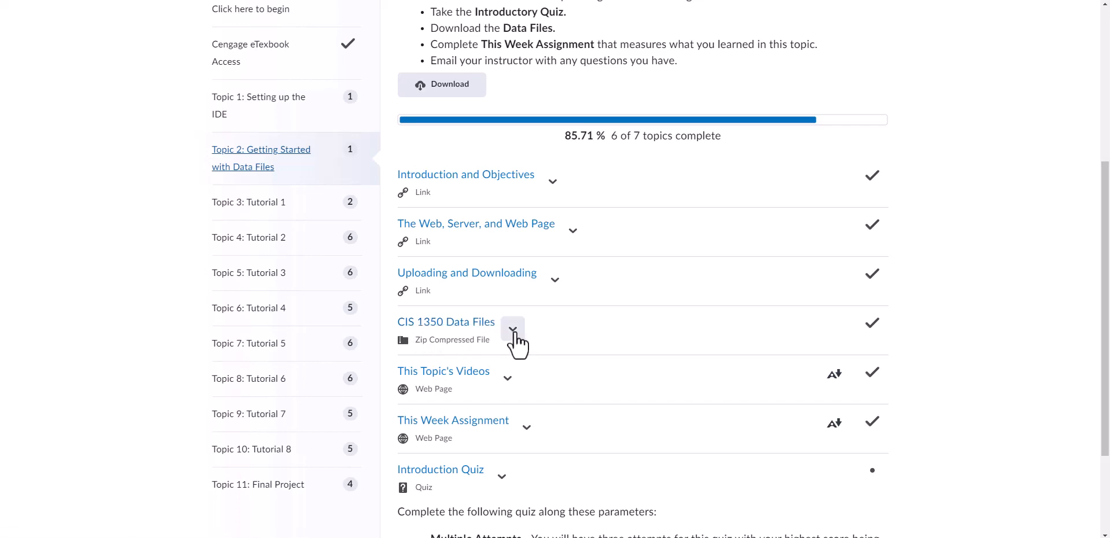
left_click(469, 325)
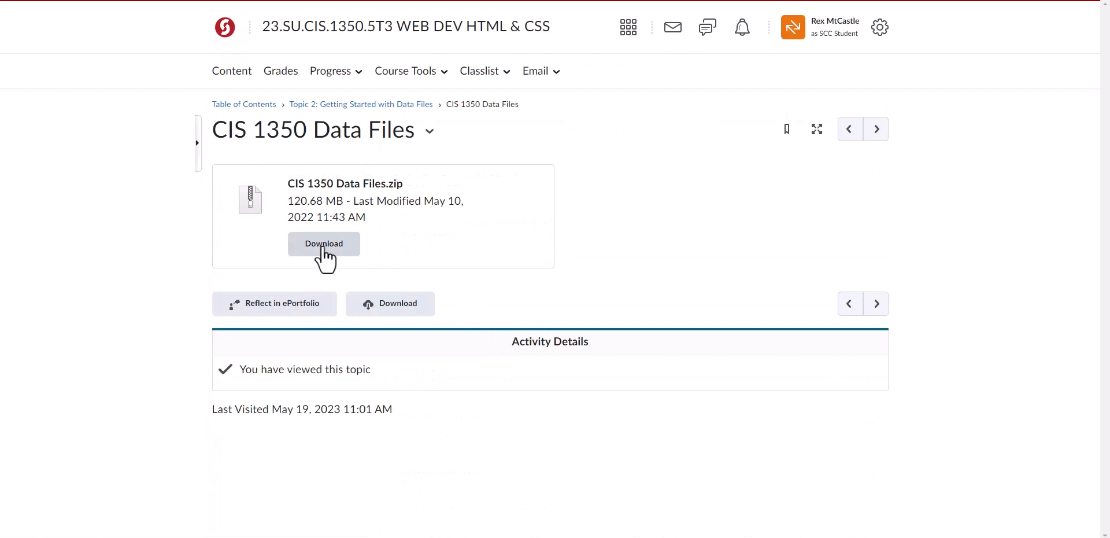
left_click(324, 243)
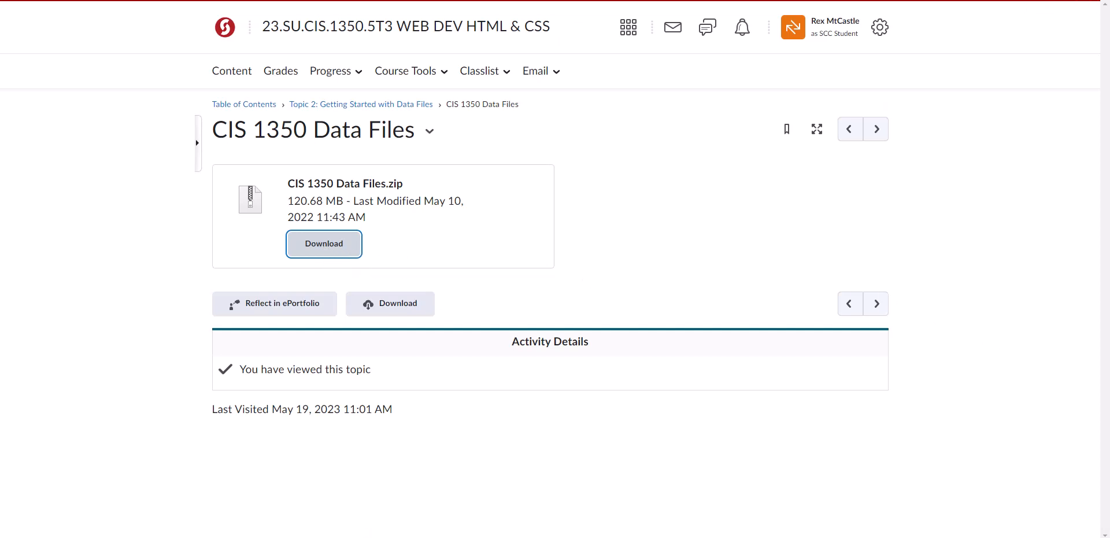
Switch to File Explorer and move CIS 1350 Data Files.zip from Downloads to the My Passport Ultra (F:) drive
key("alt+Tab")
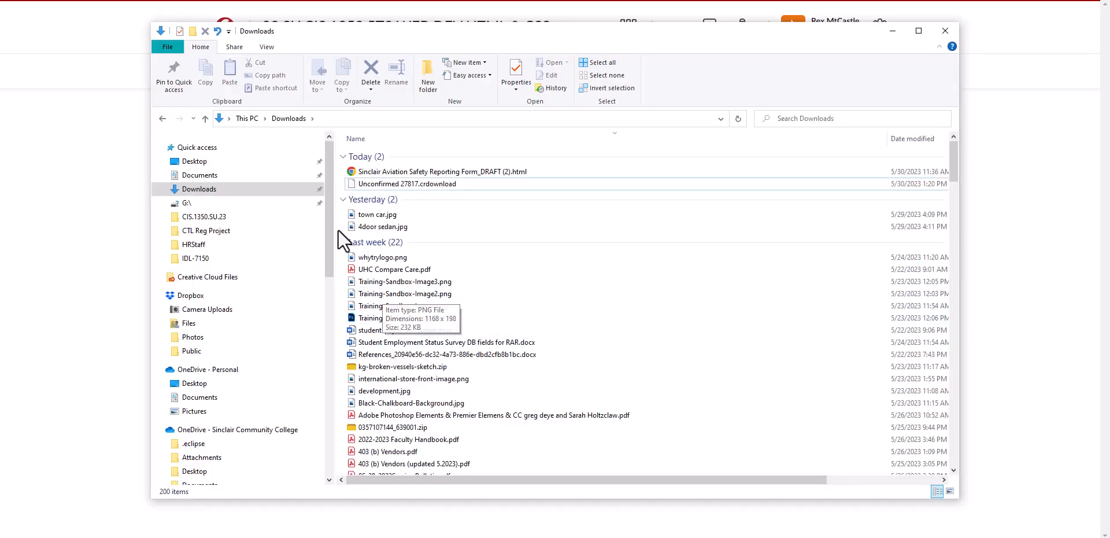
left_click(198, 189)
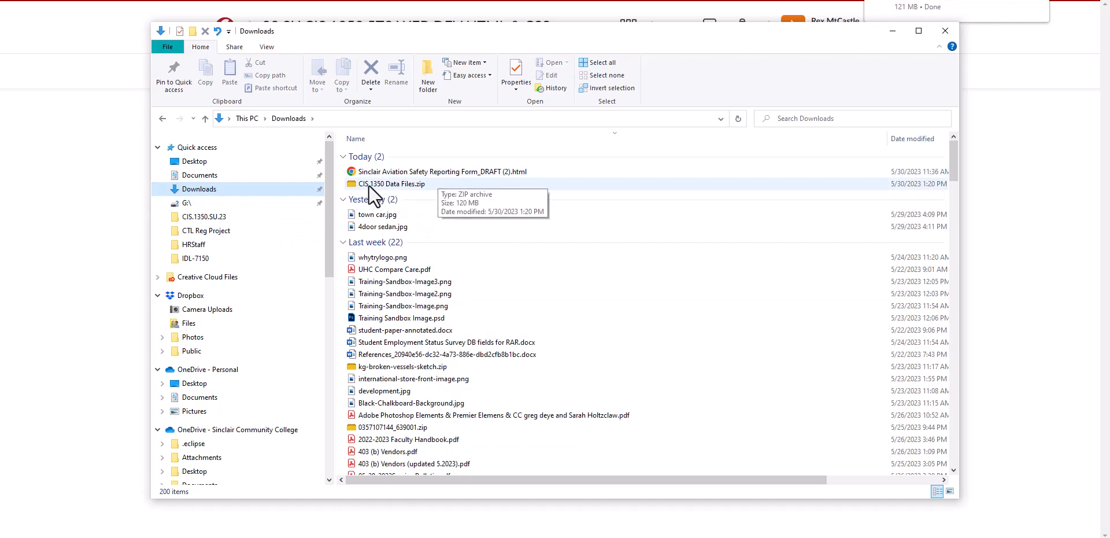
left_click(375, 186)
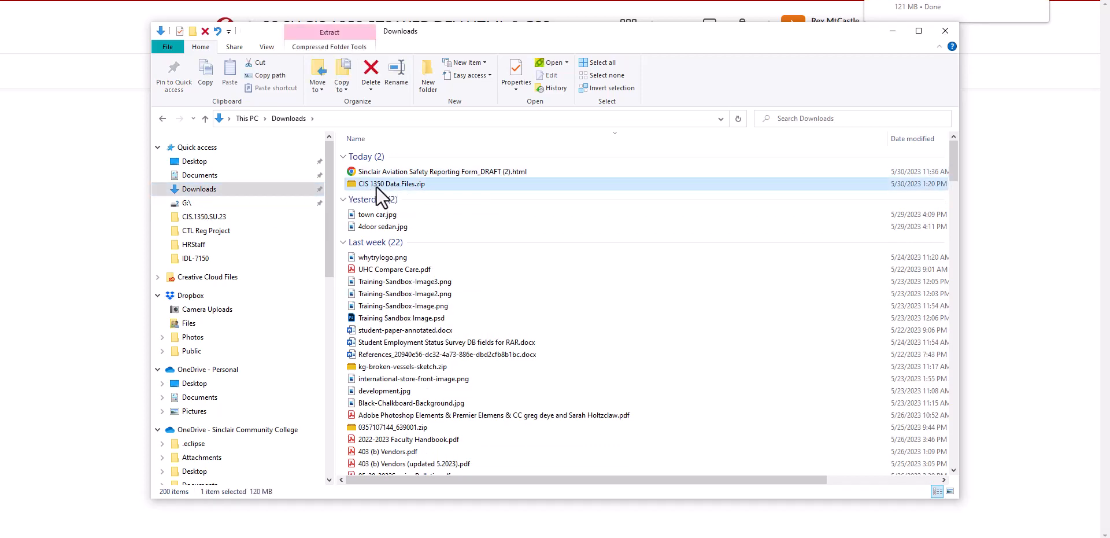
right_click(376, 183)
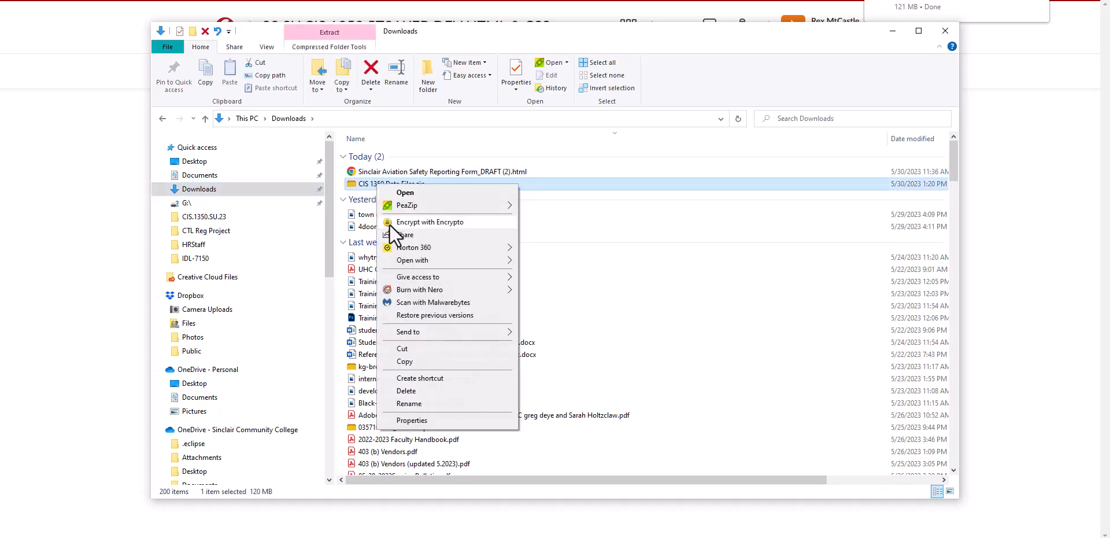
left_click(408, 349)
scroll(254, 365, "down", 15)
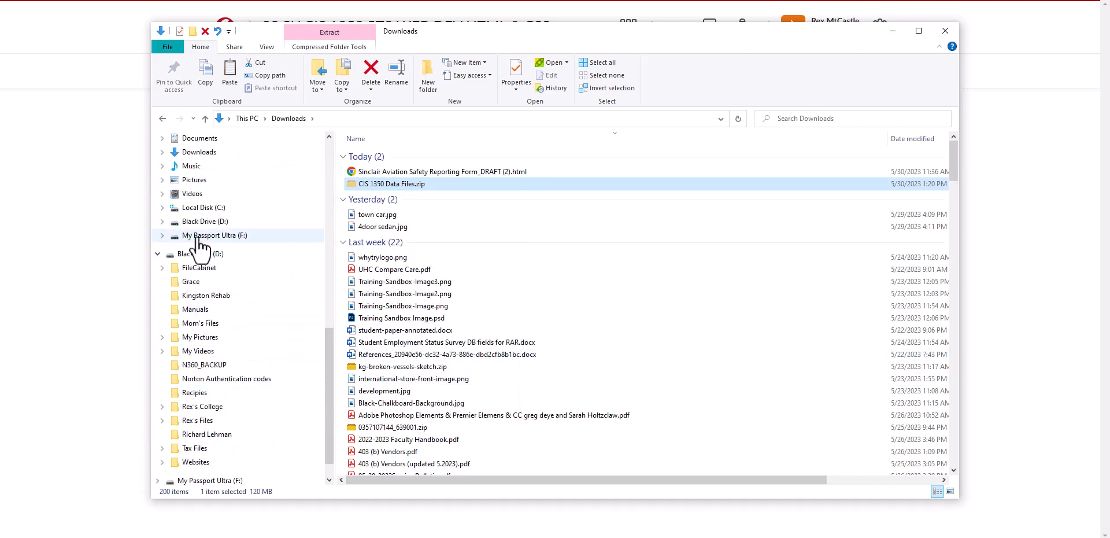
left_click(219, 240)
right_click(411, 215)
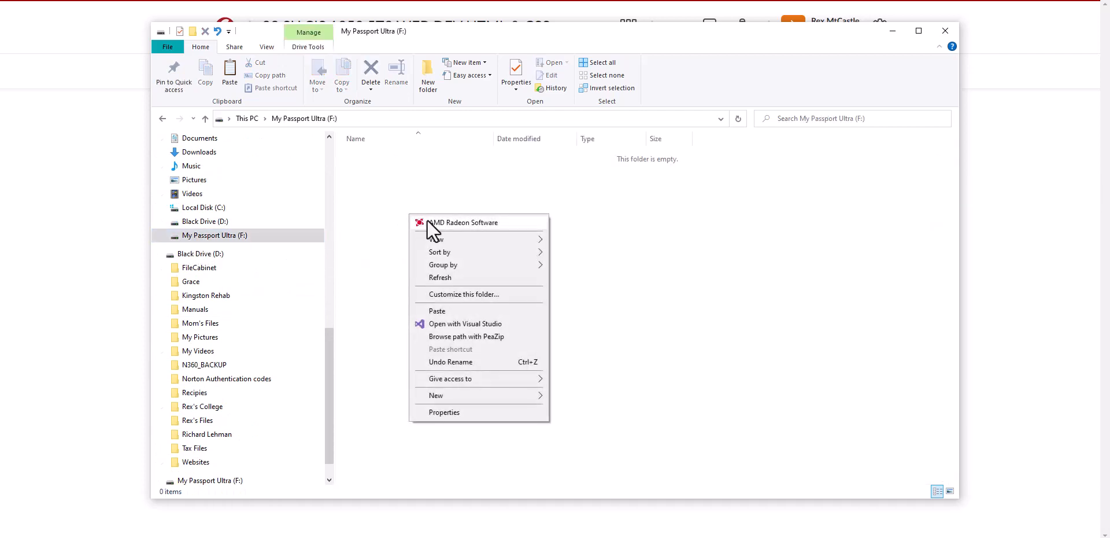
left_click(446, 311)
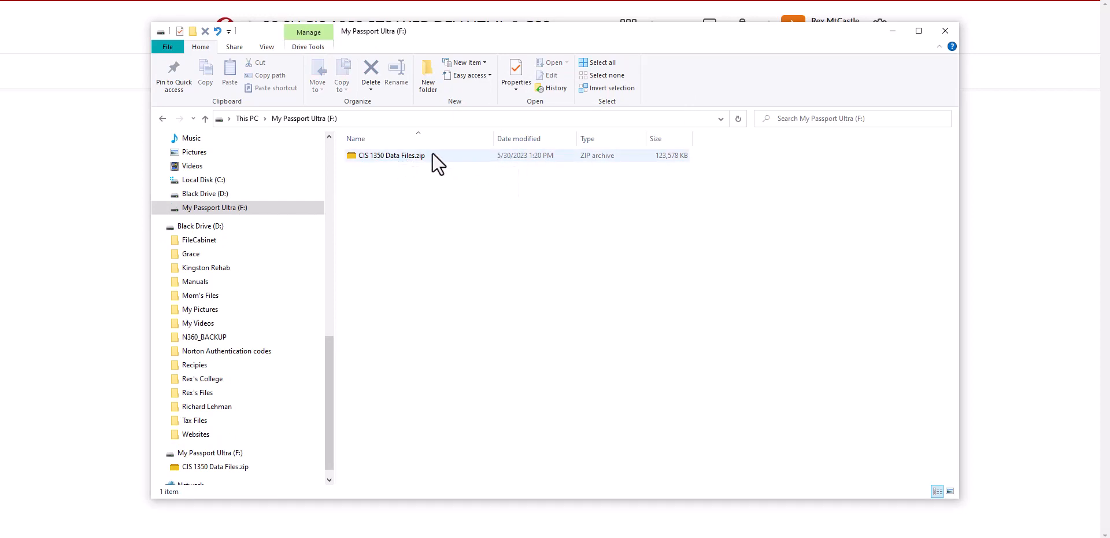
Extract CIS 1350 Data Files.zip on the F: drive with PeaZip into a smart new folder
left_click(380, 155)
right_click(379, 155)
mouse_move(407, 179)
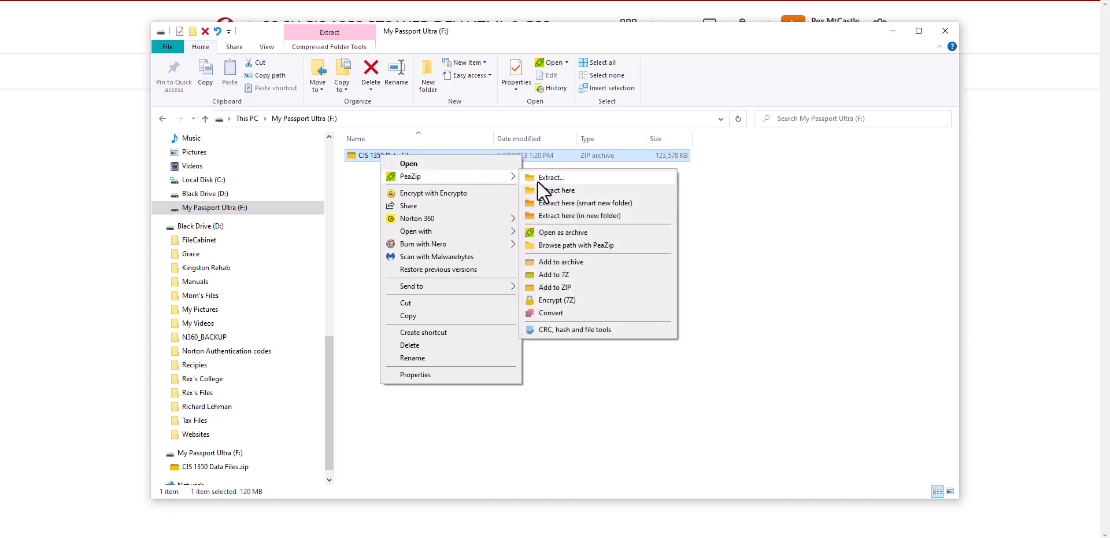
left_click(580, 204)
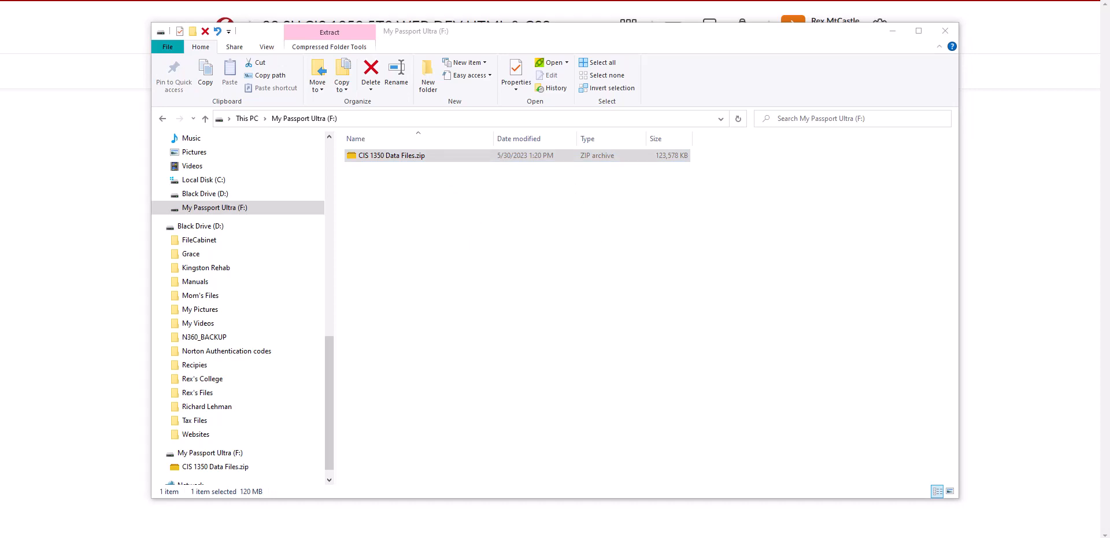
left_click_drag(954, 55, 601, 202)
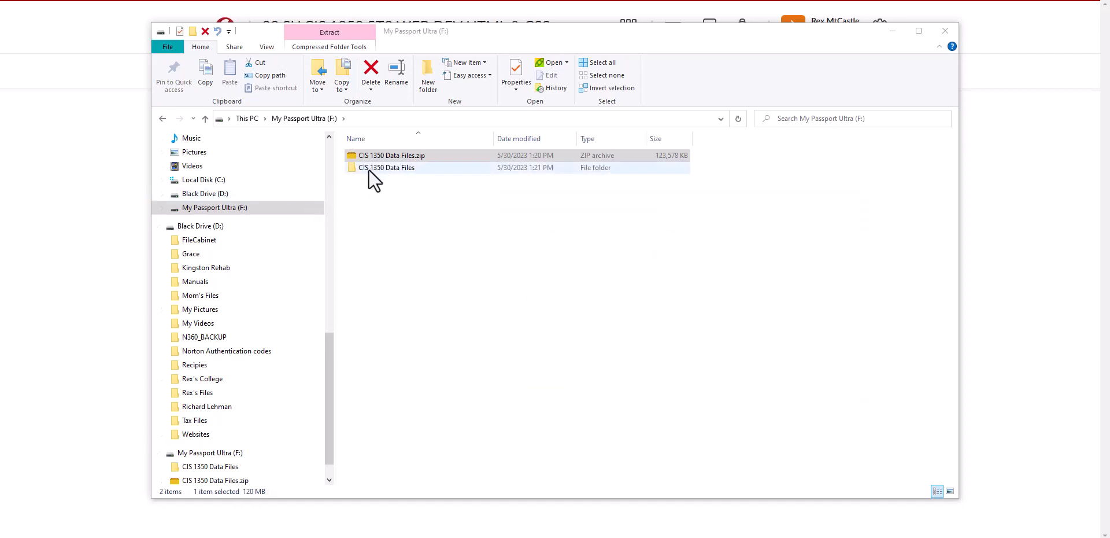
Open index.html from the extracted 1350-2022 folder in Visual Studio Code and widen the editor window
double_click(367, 168)
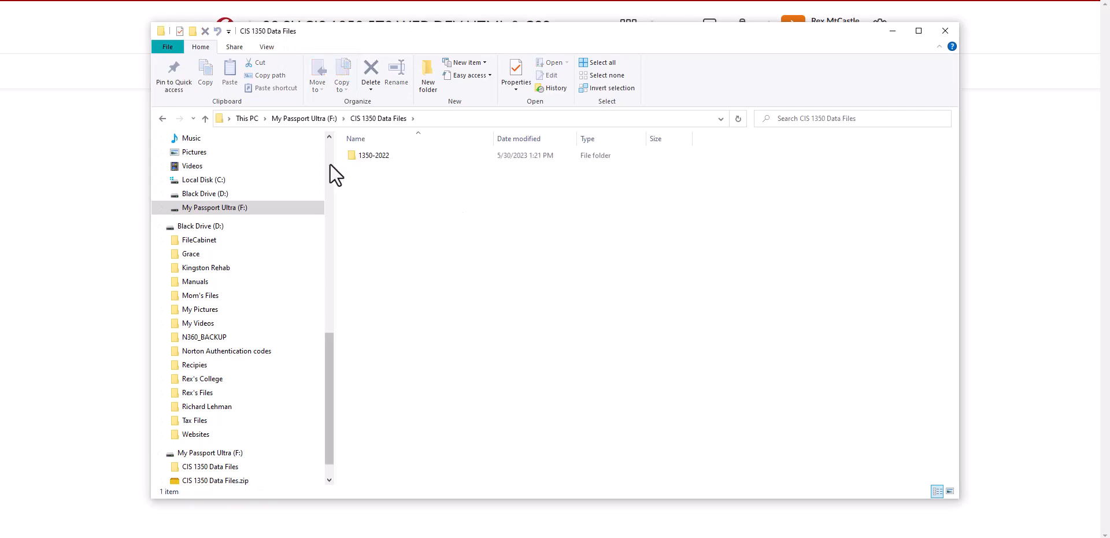
double_click(364, 155)
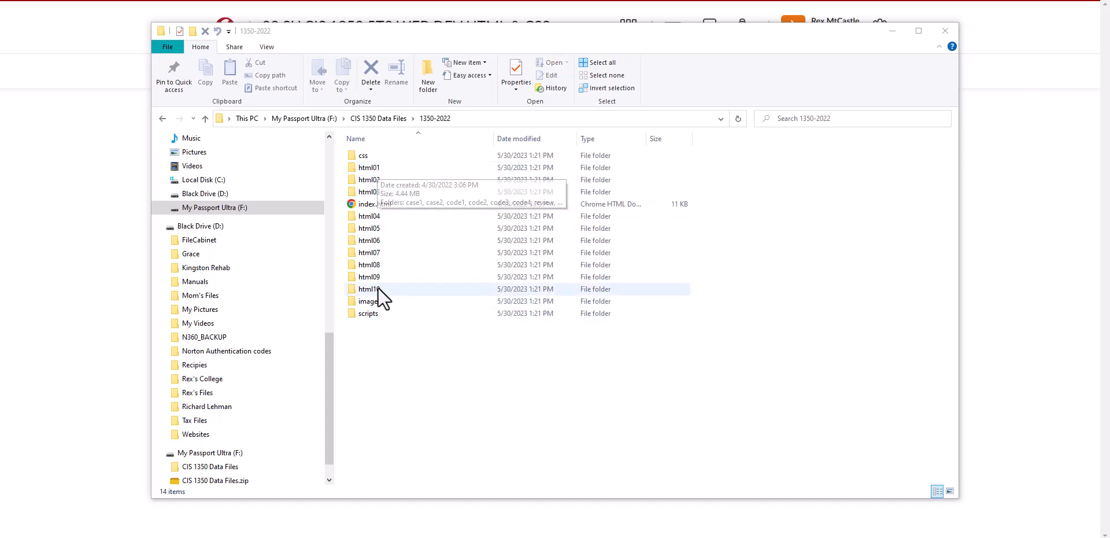
right_click(367, 207)
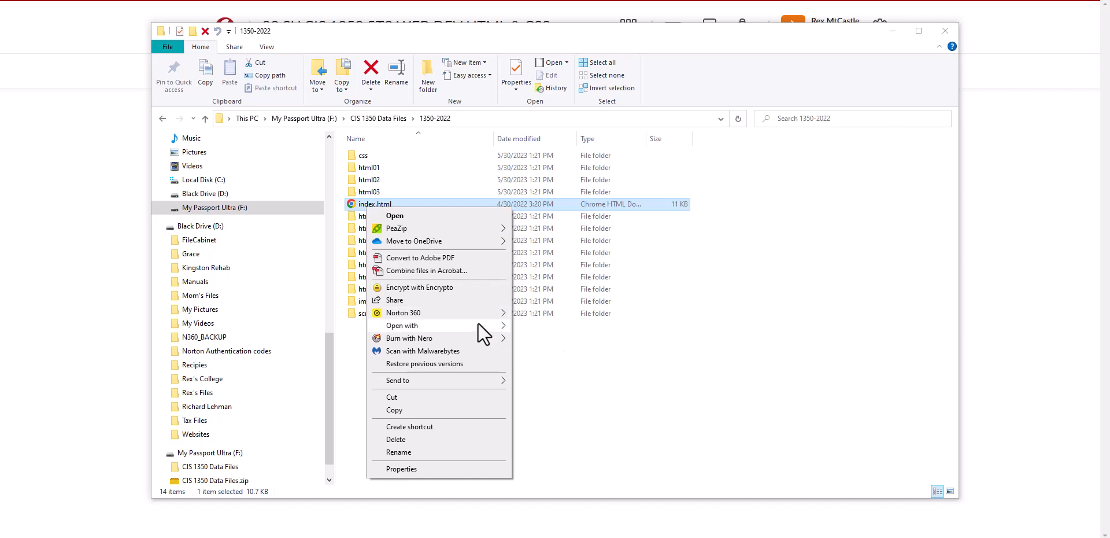
mouse_move(477, 324)
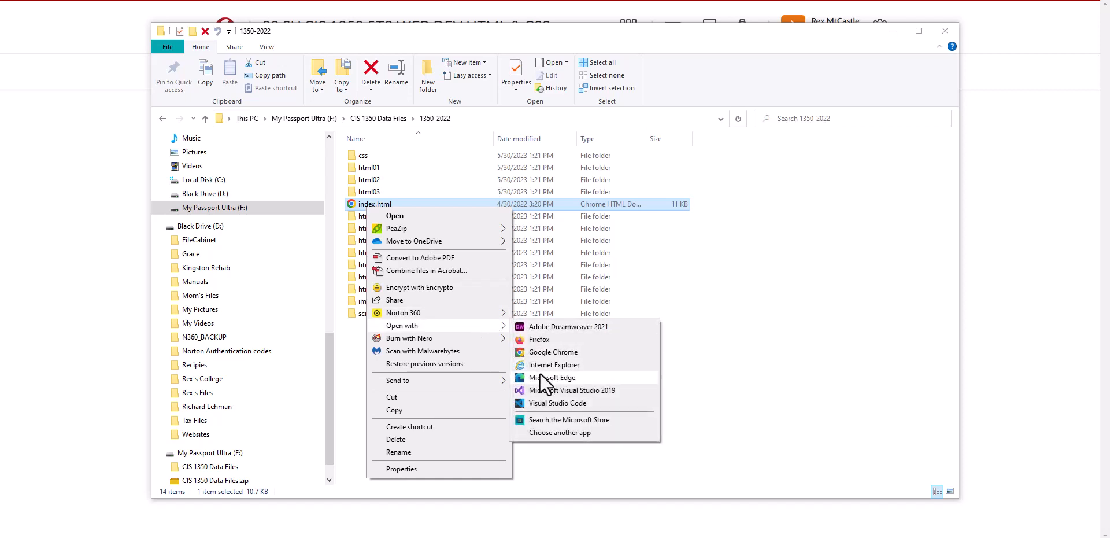
left_click(544, 405)
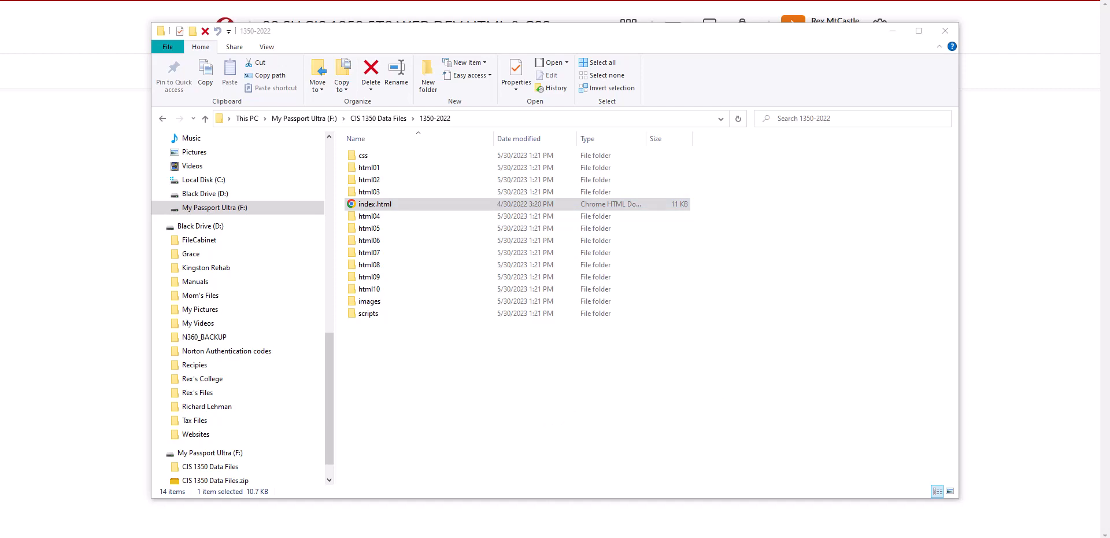
left_click_drag(1109, 91, 328, 61)
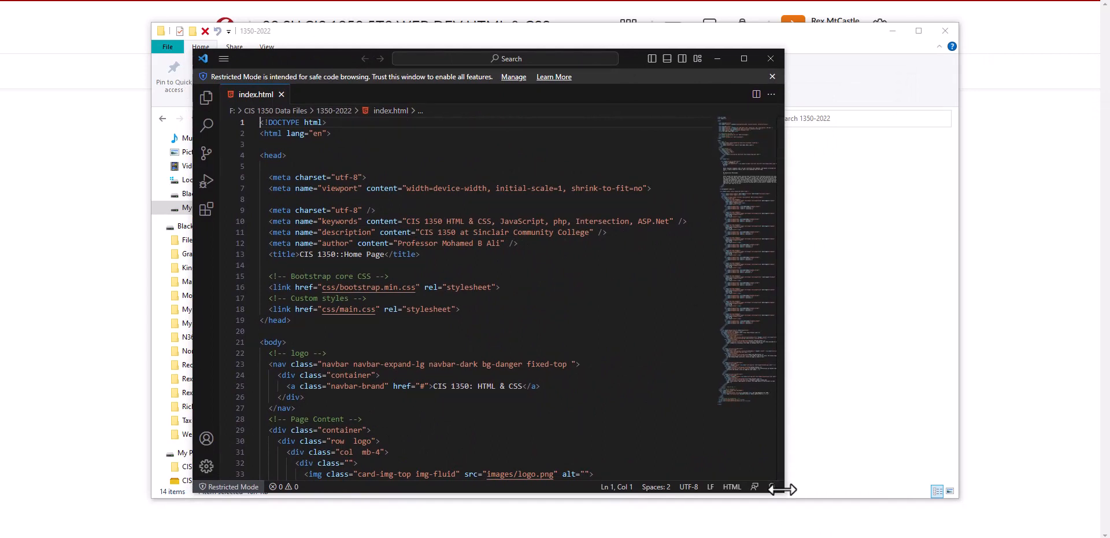
left_click_drag(784, 486, 989, 486)
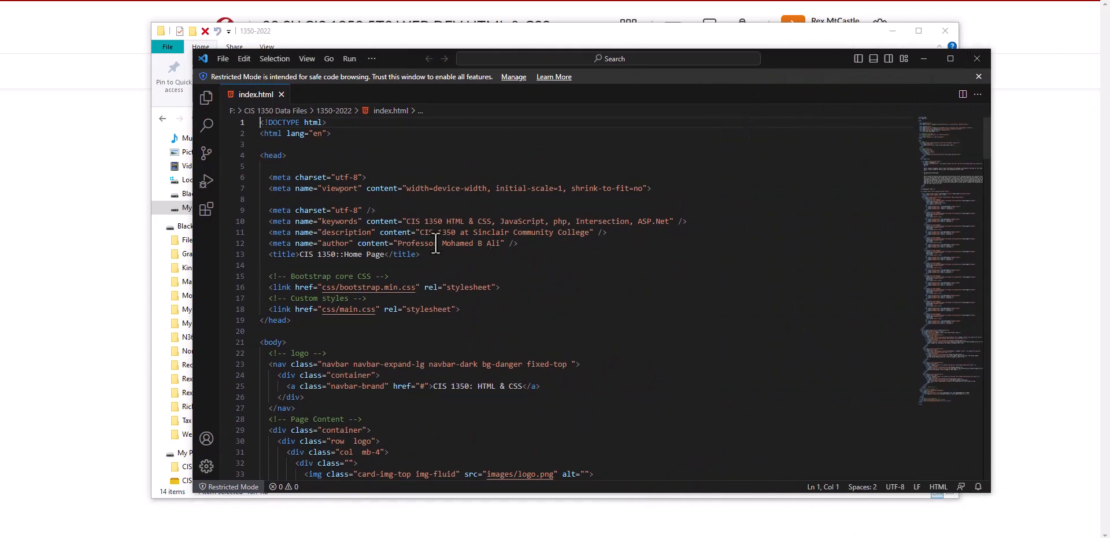
Review the index.html code down to the images/myPic.jpg path, highlight that path, and close the editor
scroll(523, 304, "down", 5)
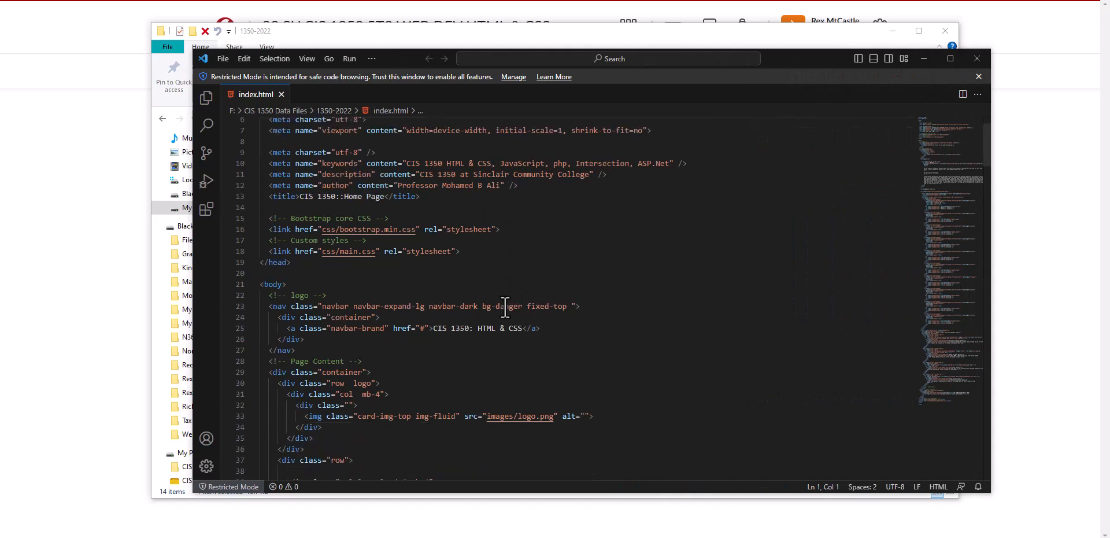
scroll(517, 315, "down", 5)
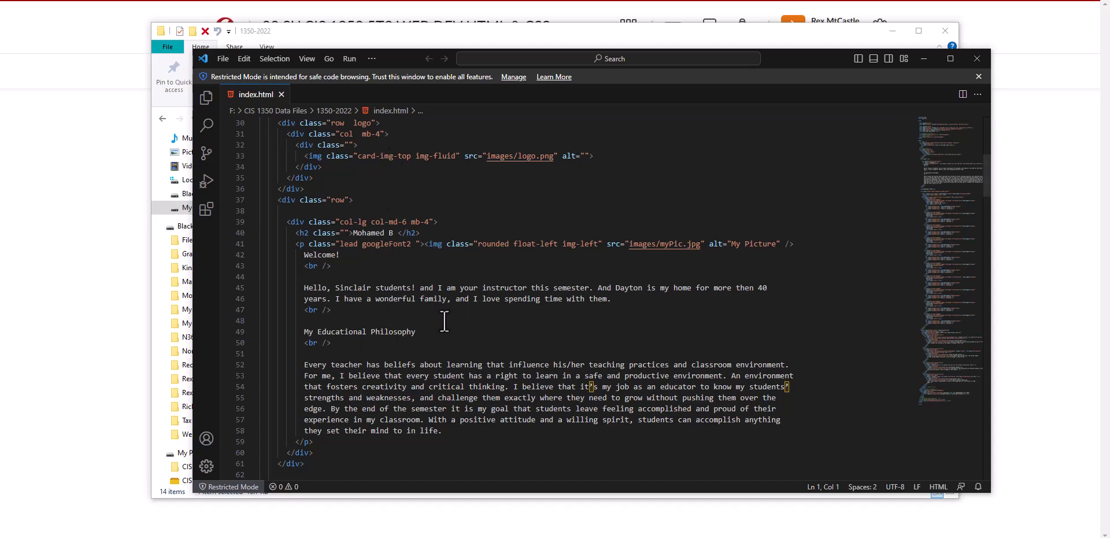
scroll(443, 320, "down", 3)
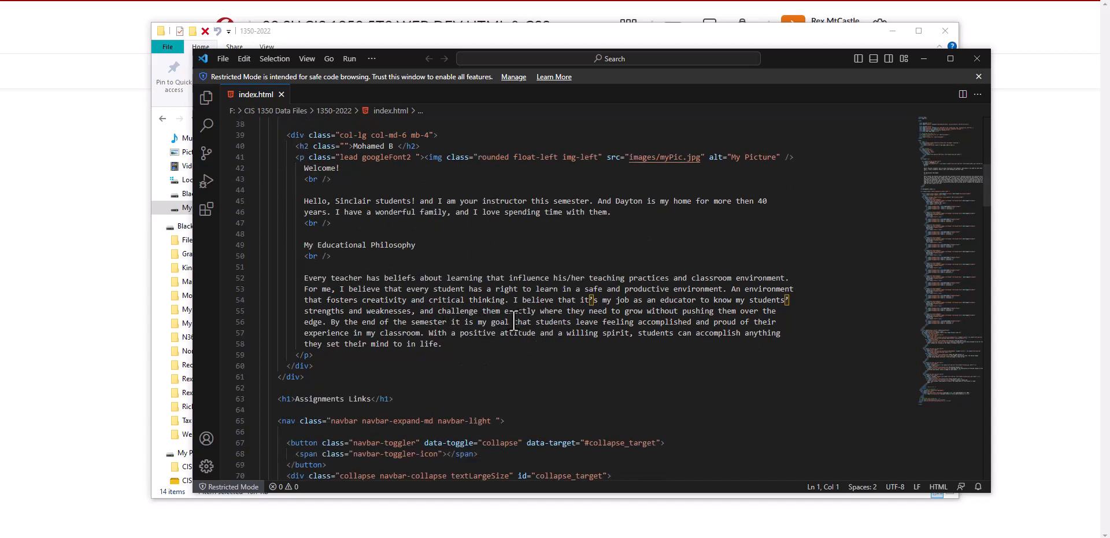
scroll(515, 326, "up", 1)
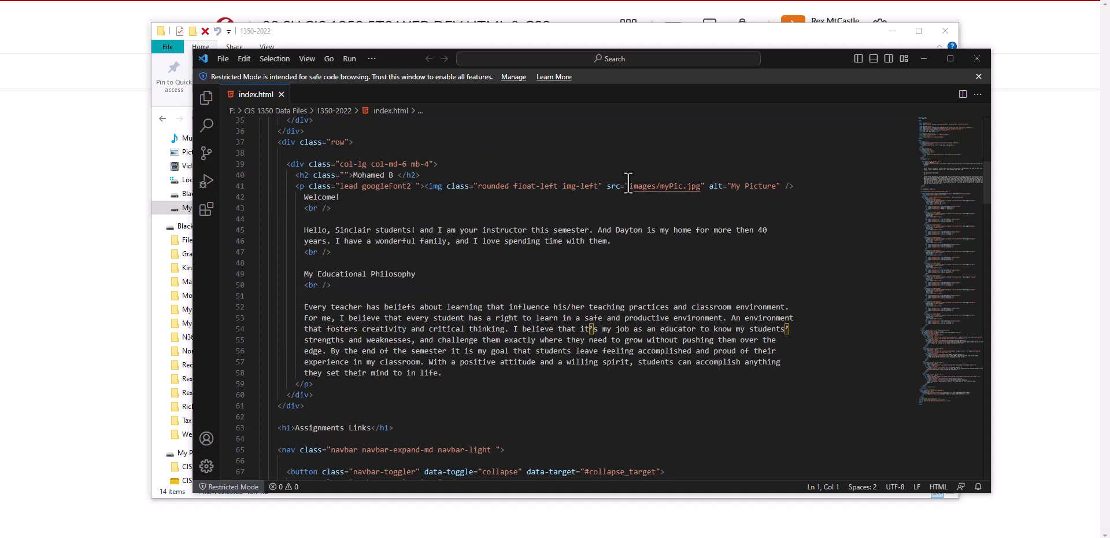
left_click_drag(628, 187, 701, 189)
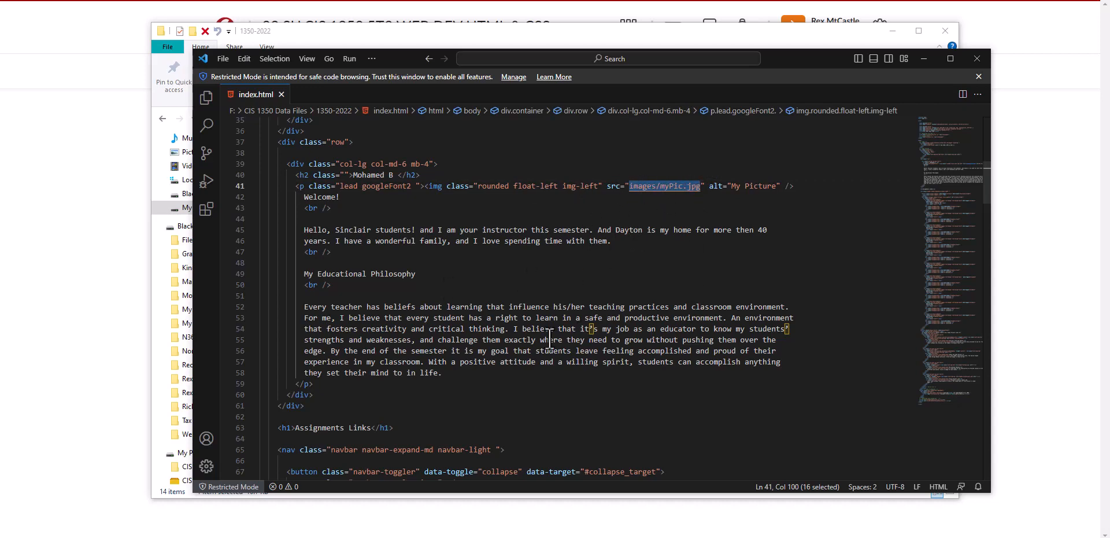
left_click(974, 61)
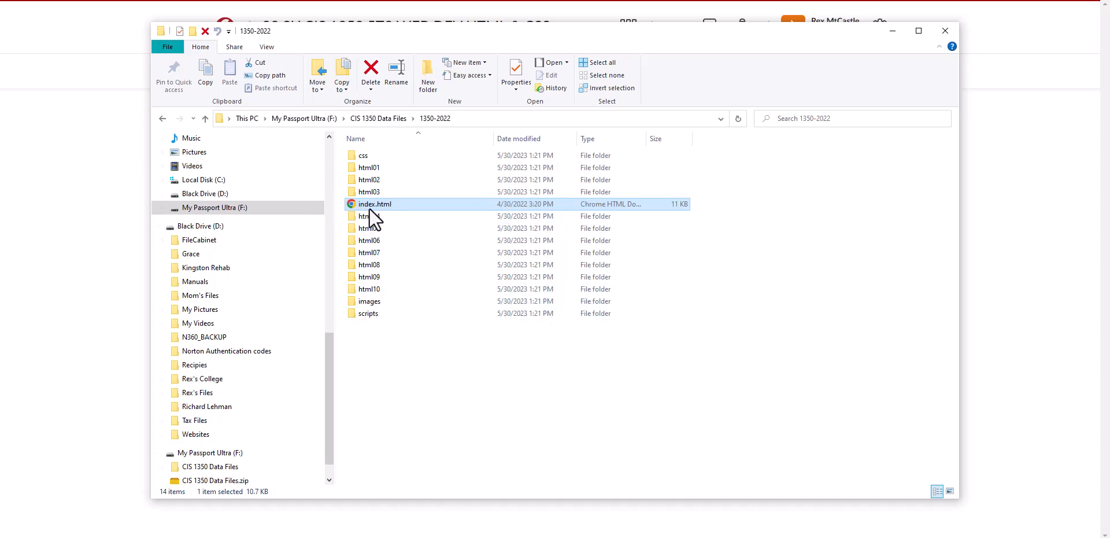
Examine the contents of the images and css folders, returning to the 1350-2022 folder after each
double_click(367, 302)
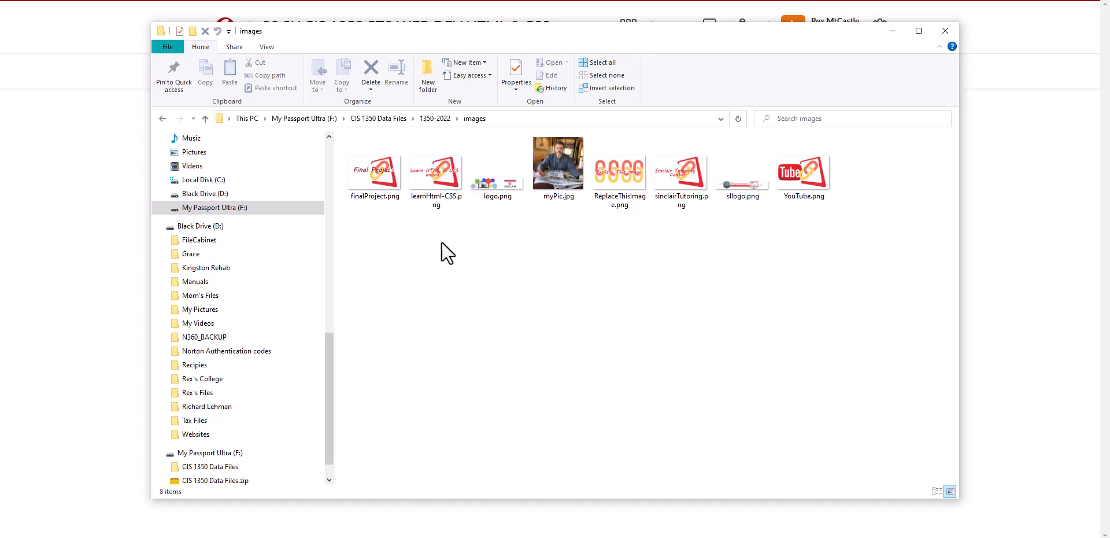
left_click(432, 120)
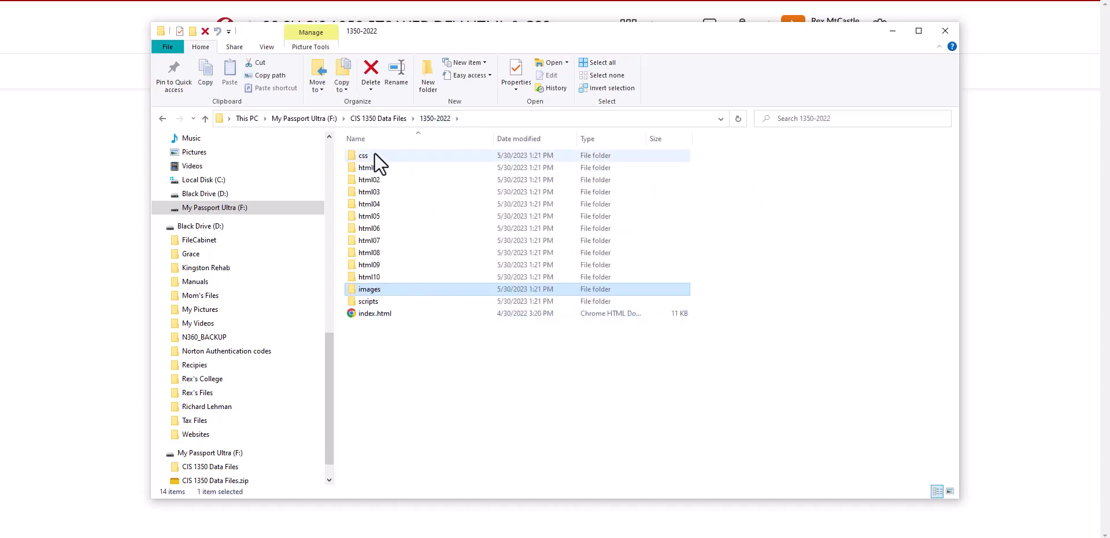
mouse_move(364, 155)
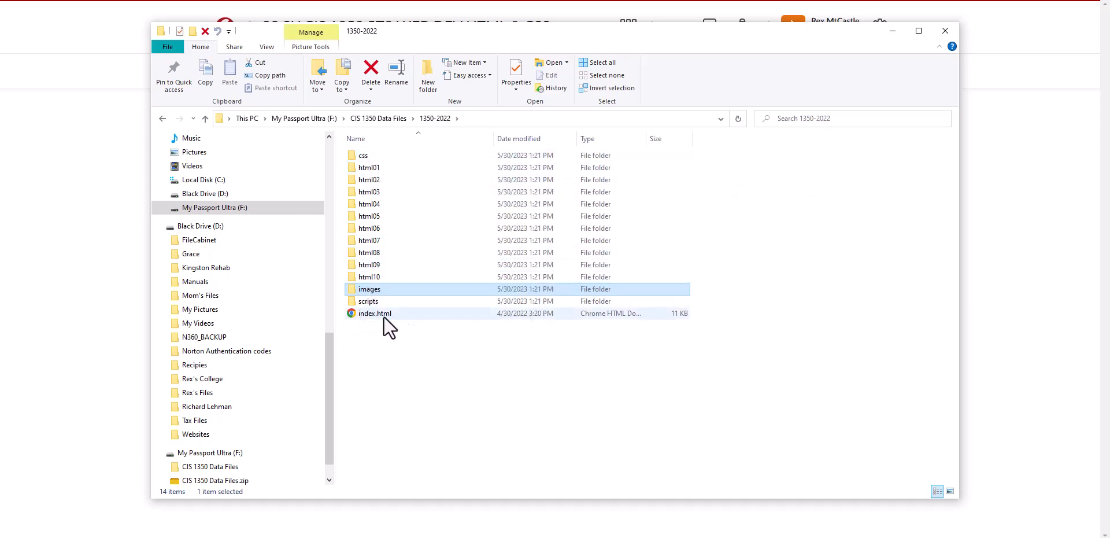
double_click(366, 155)
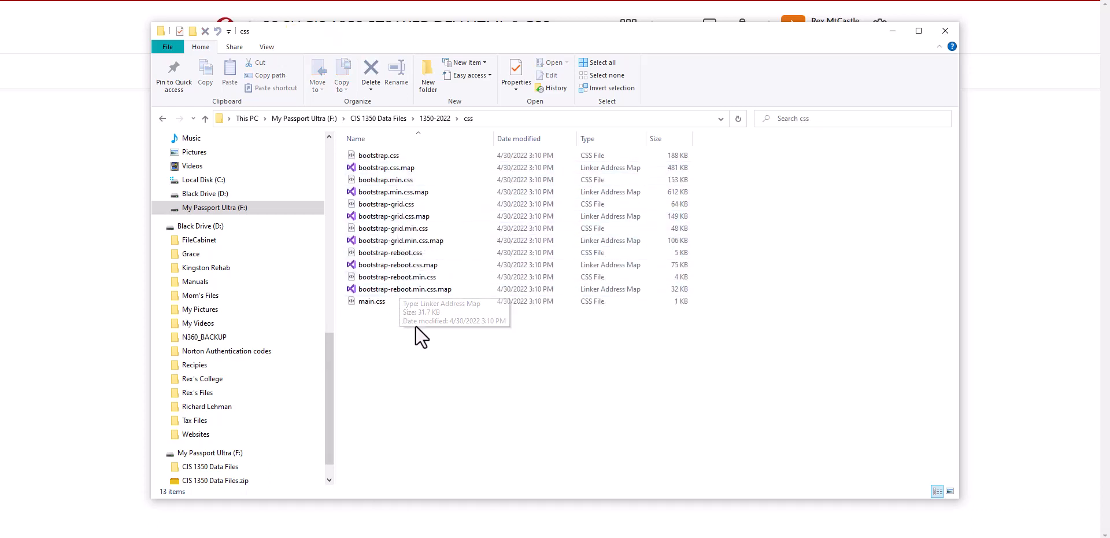
left_click(435, 118)
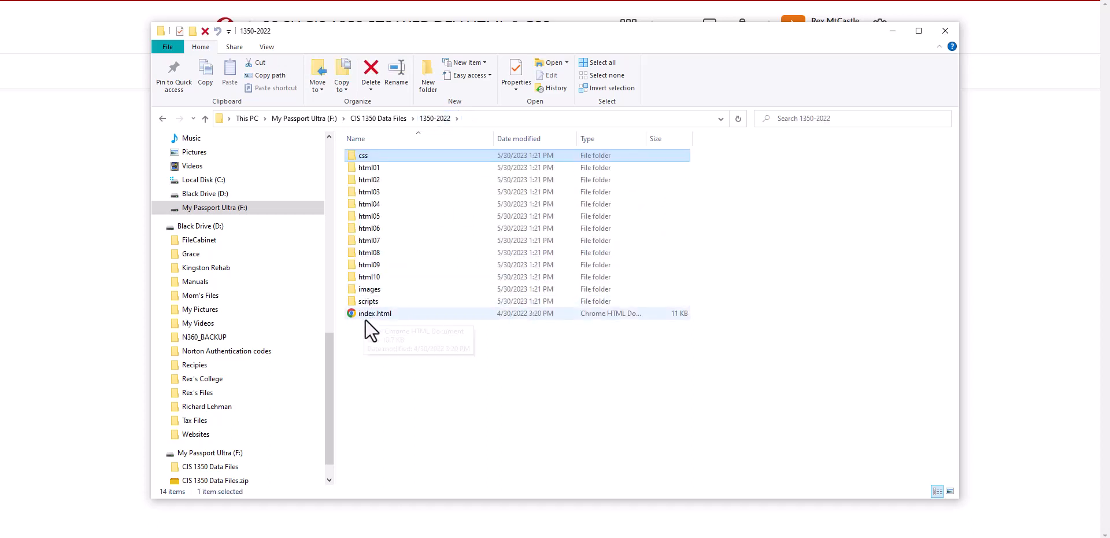
left_click(443, 365)
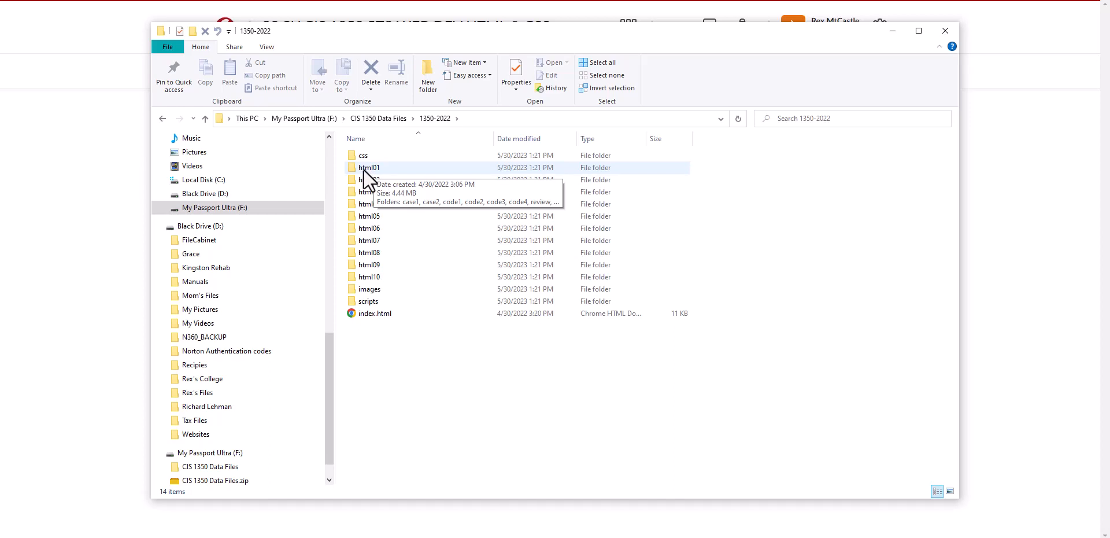
Examine the html01 folder and its case1 subfolder, returning to the 1350-2022 folder
double_click(363, 169)
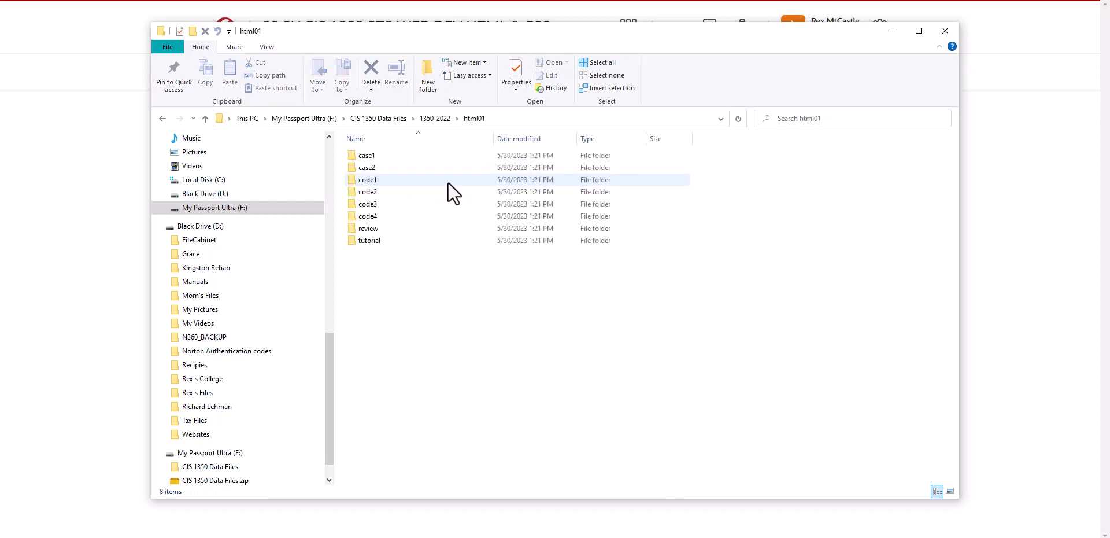
double_click(356, 156)
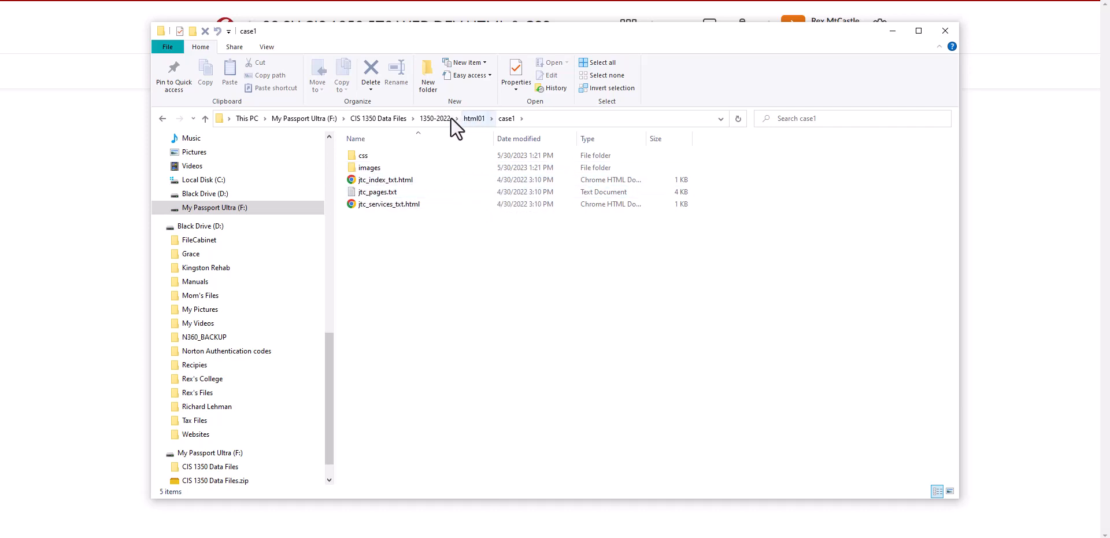
left_click(473, 118)
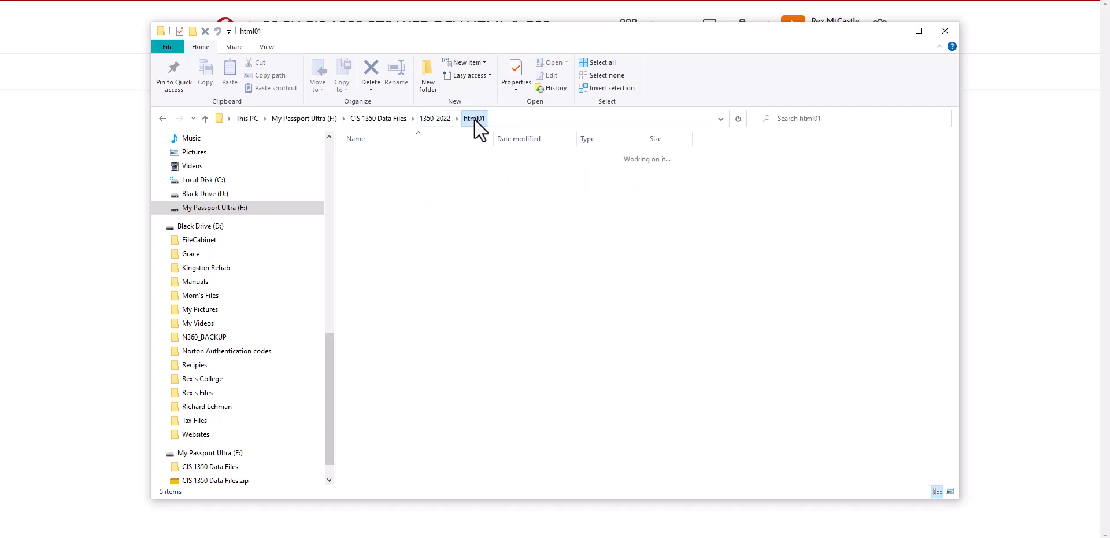
left_click(436, 119)
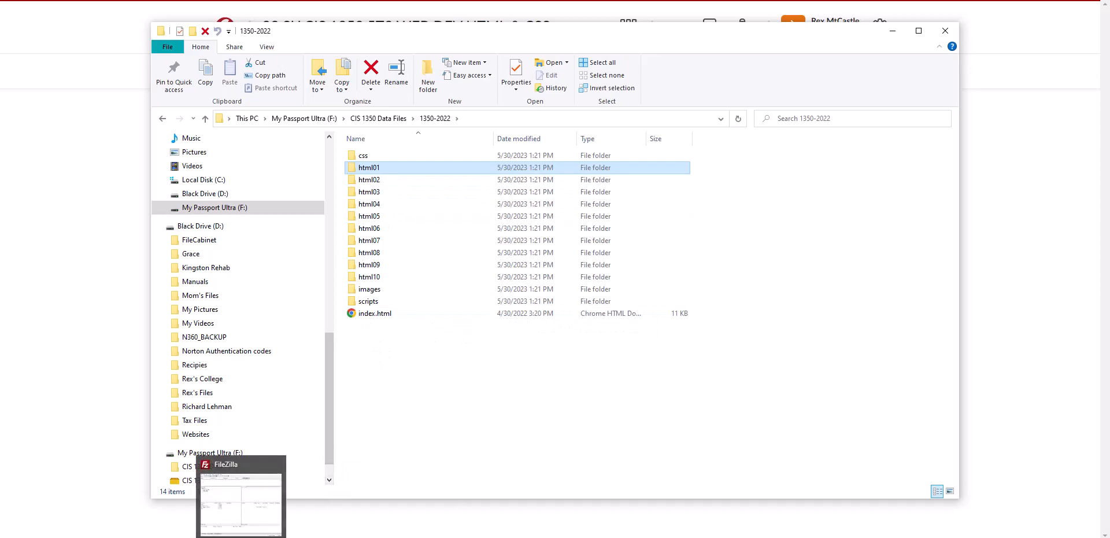
Switch to FileZilla, open the Site Manager, and review the user field of the CIS 1350 site entry
left_click(240, 537)
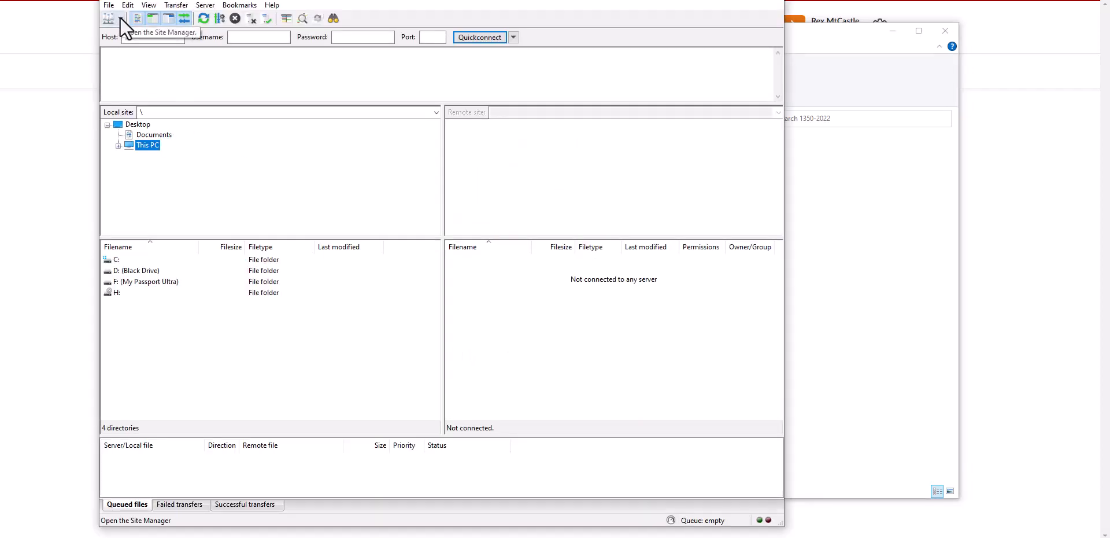
left_click(109, 6)
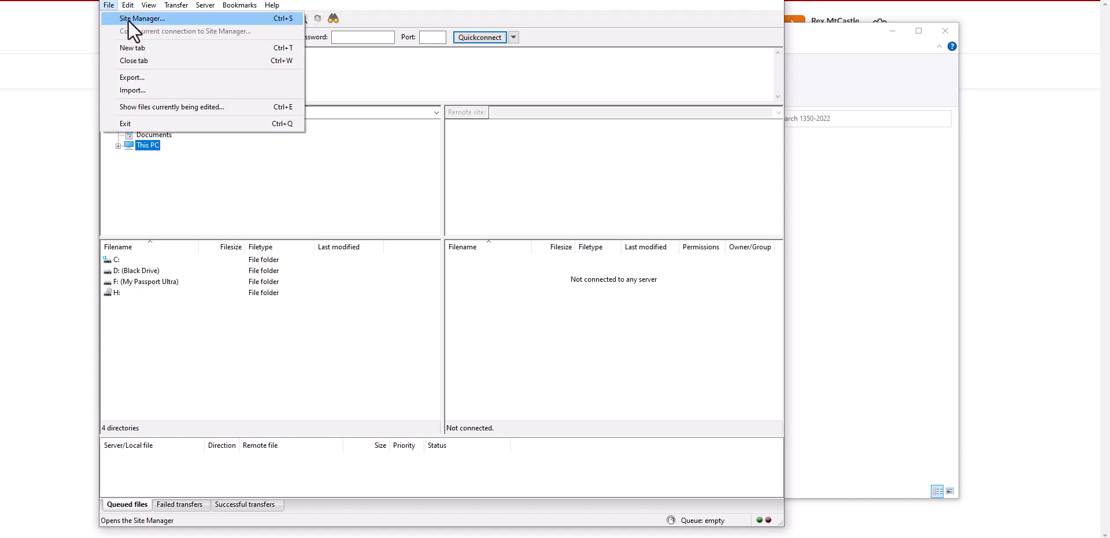
left_click(127, 19)
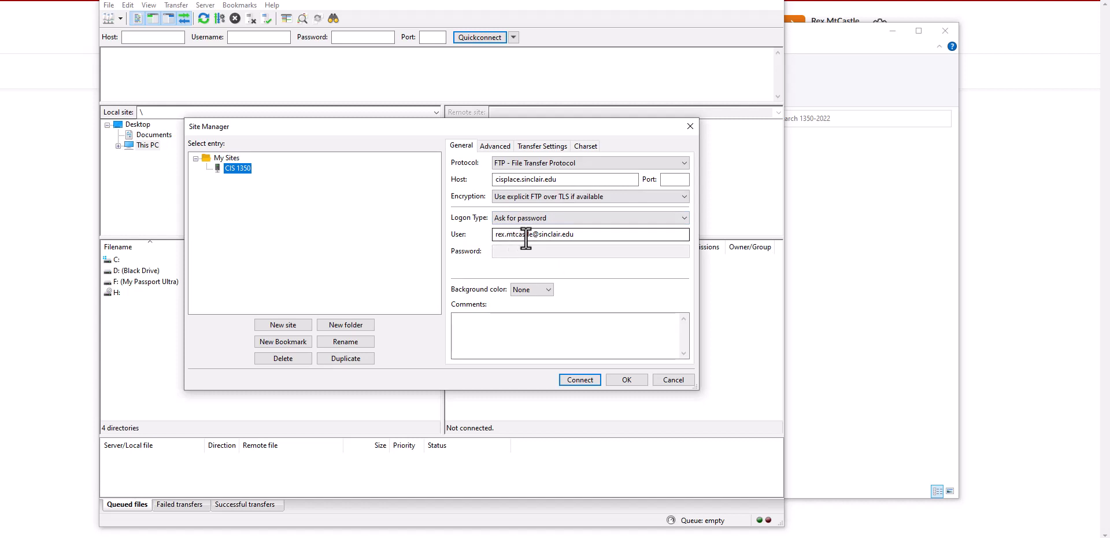
left_click(576, 235)
left_click_drag(576, 235, 482, 233)
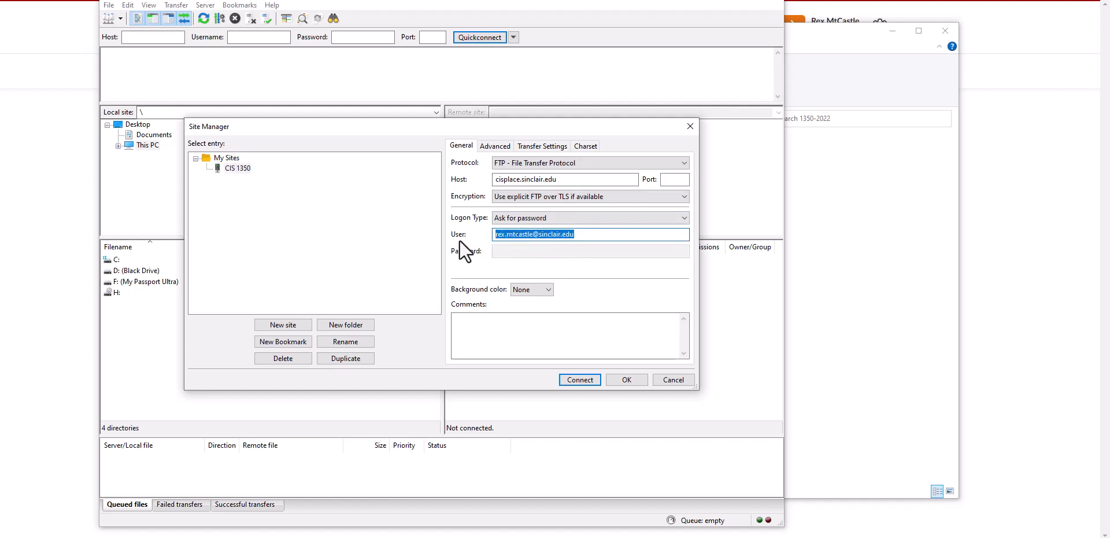
left_click(597, 234)
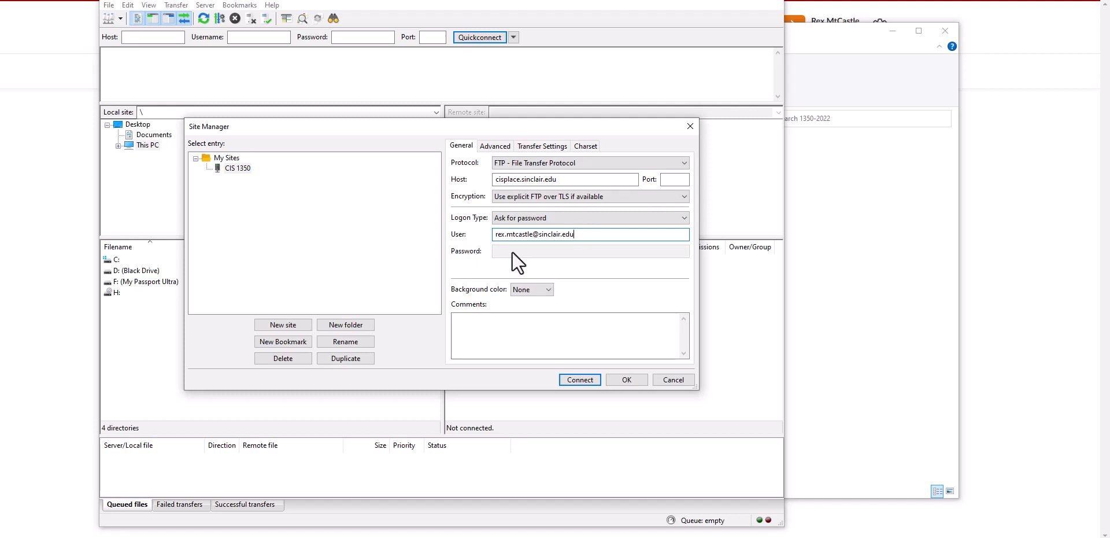
Connect to the CIS 1350 site, entering the account password
left_click(581, 384)
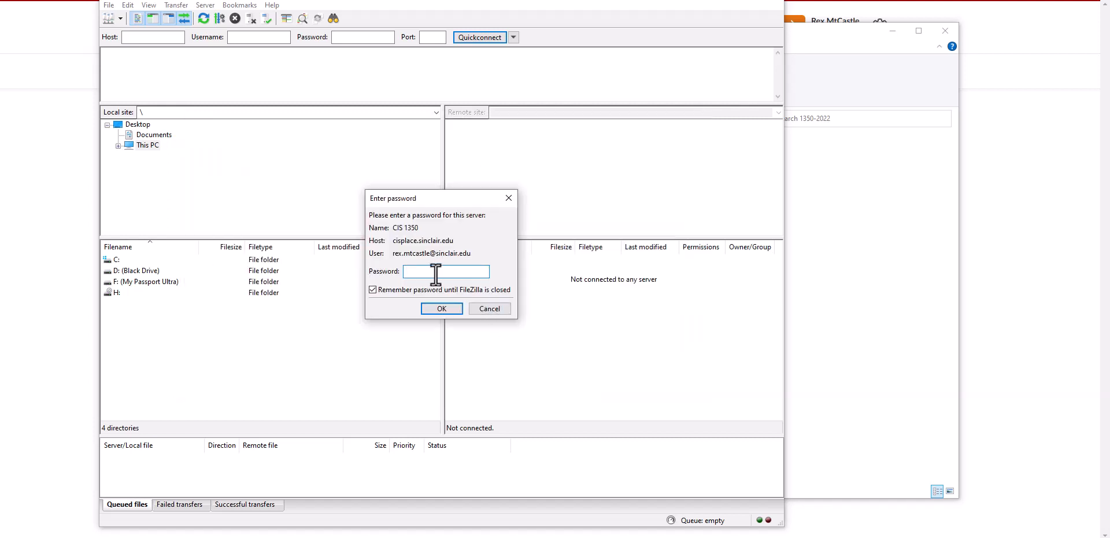
type("••••••••••")
left_click(435, 309)
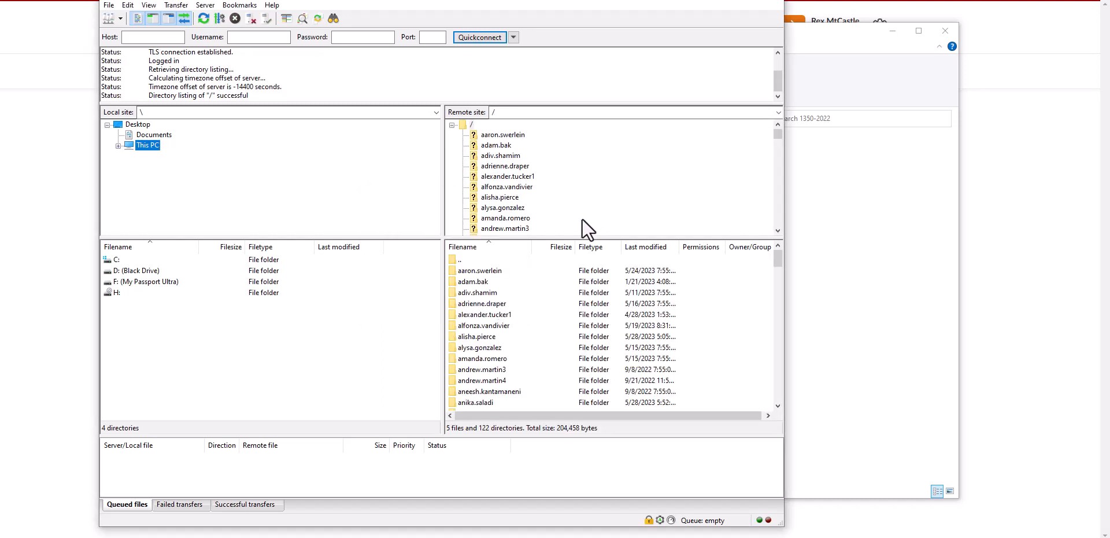
Find and open the account owner's personal folder in the remote site's directory tree
scroll(580, 201, "down", 8)
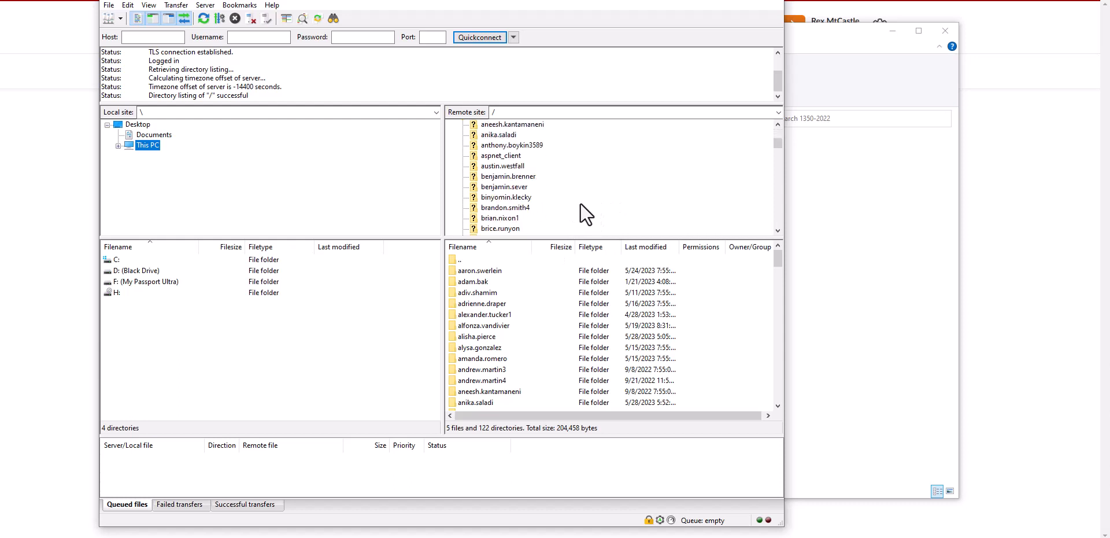
scroll(581, 214, "down", 8)
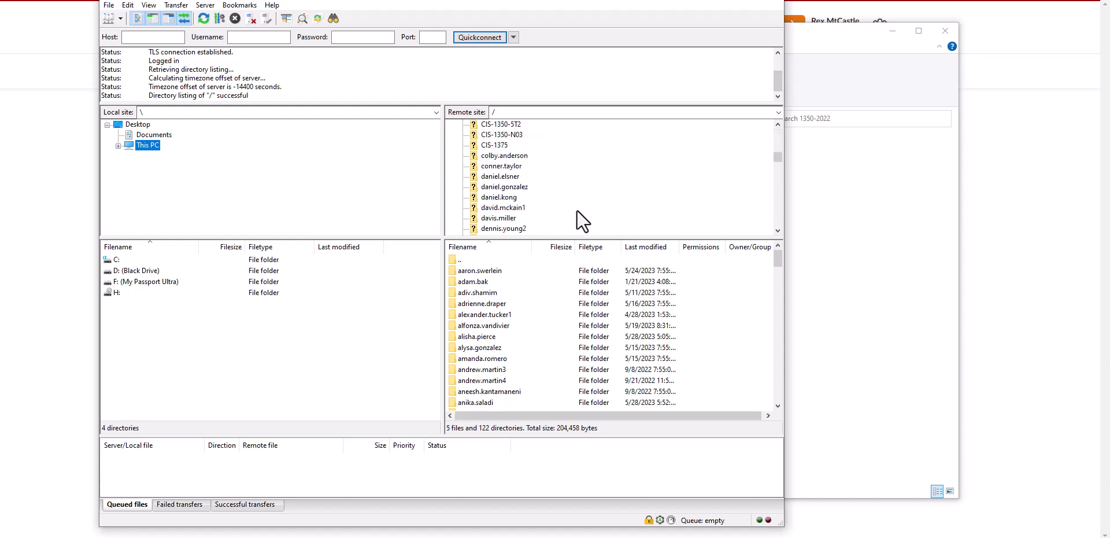
scroll(580, 224, "down", 8)
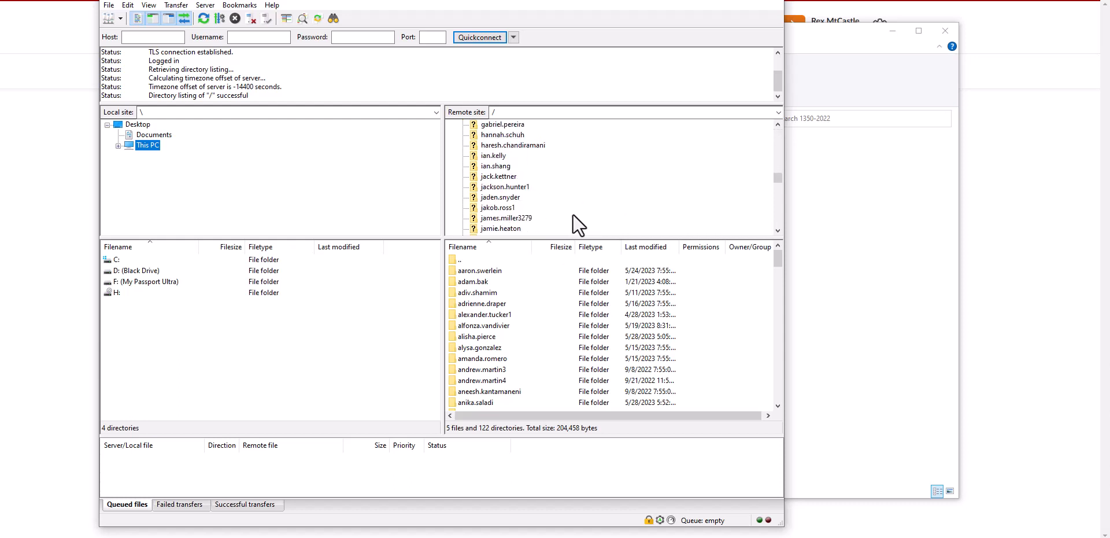
scroll(573, 215, "down", 5)
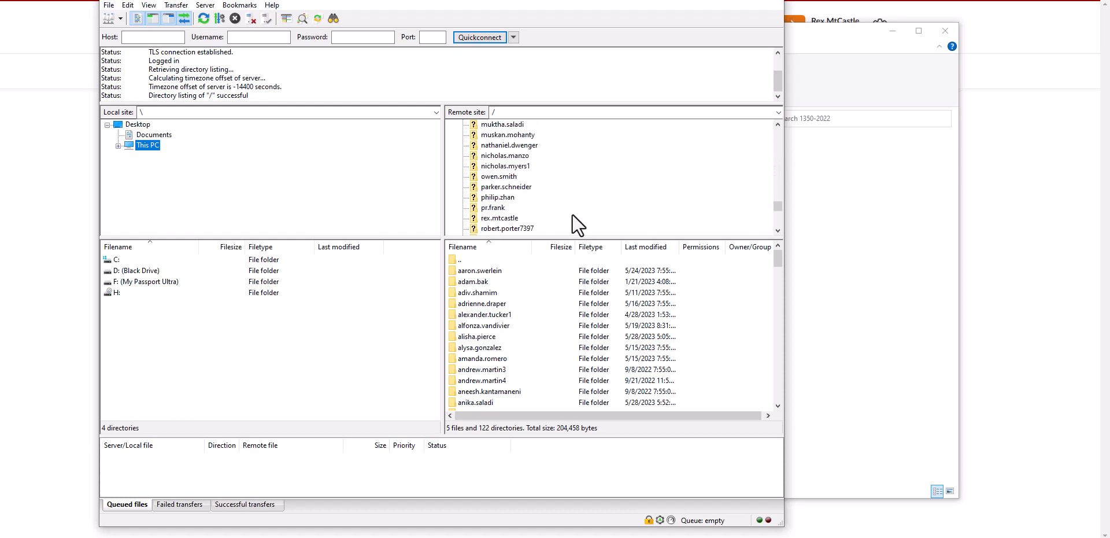
left_click(484, 218)
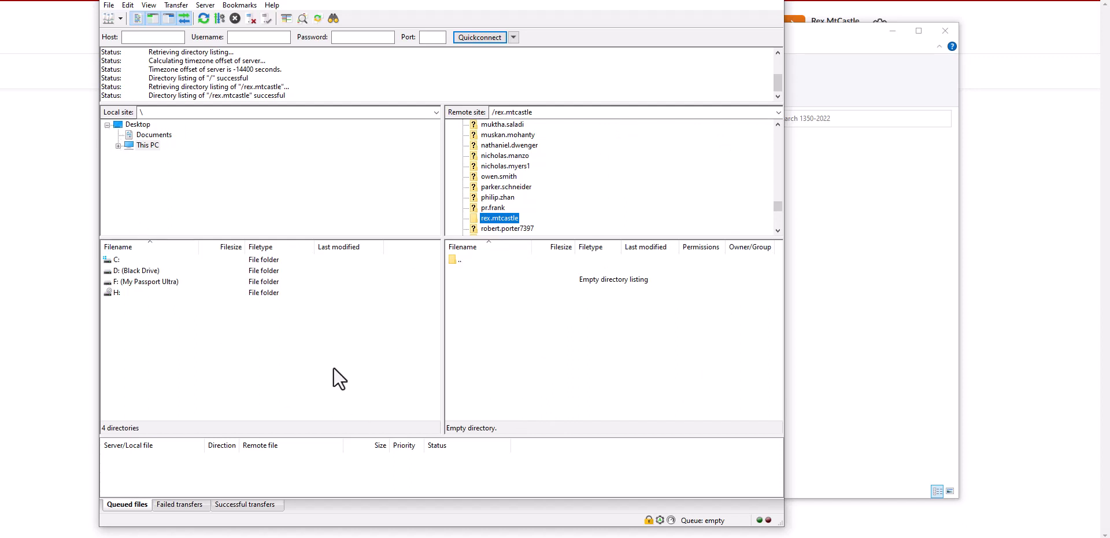
Browse the local site to the F: drive's CIS 1350 Data Files folder and open 1350-2022
double_click(137, 283)
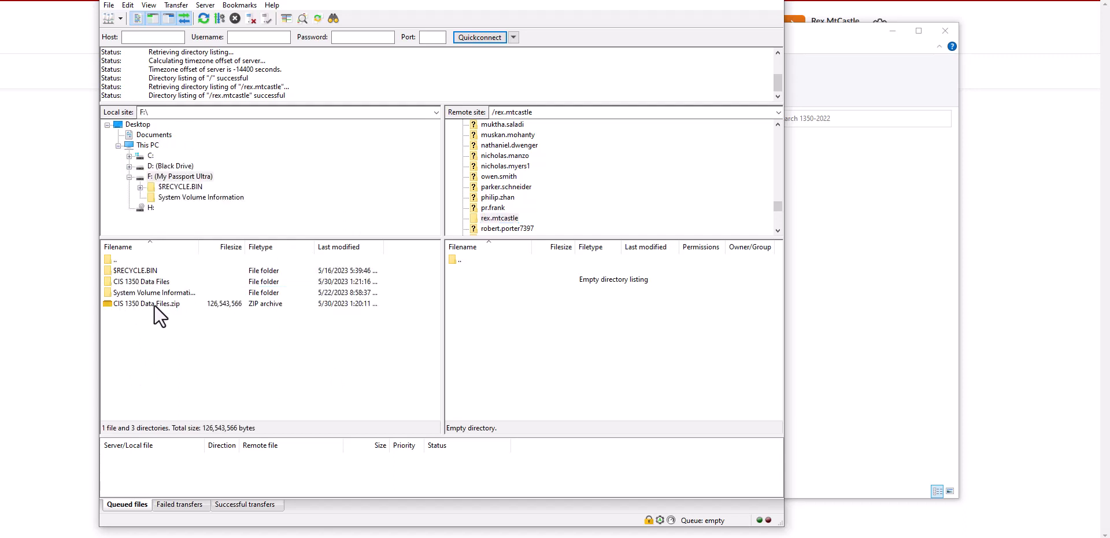
double_click(126, 281)
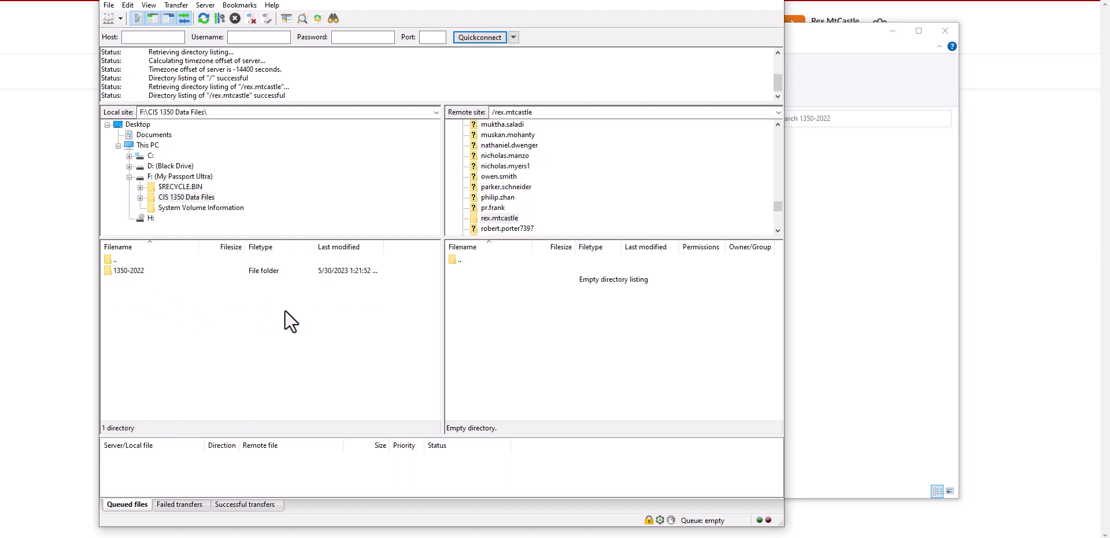
double_click(123, 269)
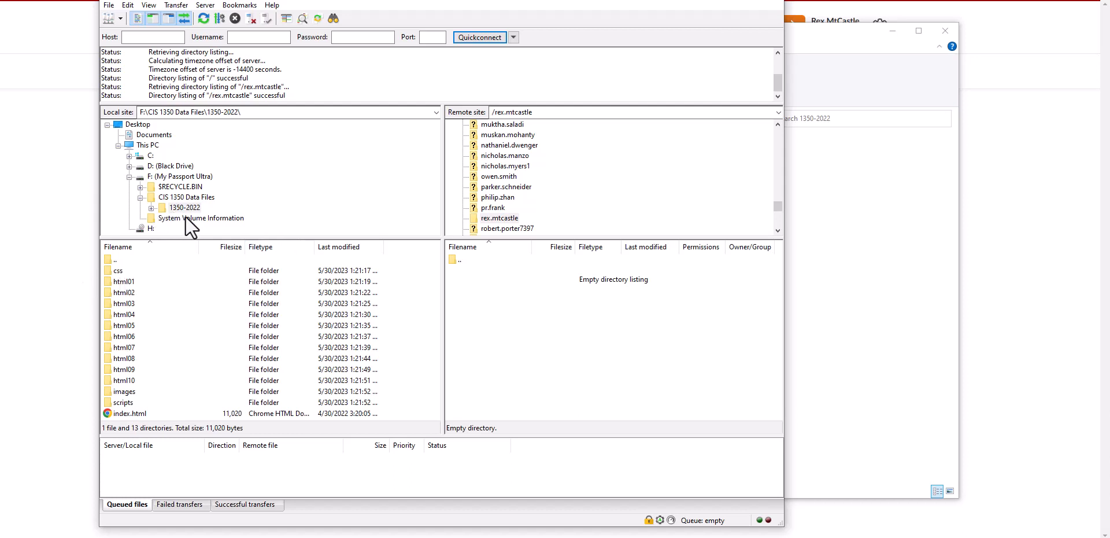
Upload everything from css through index.html to the personal remote folder, entering the account password for each transfer connection
left_click(117, 271)
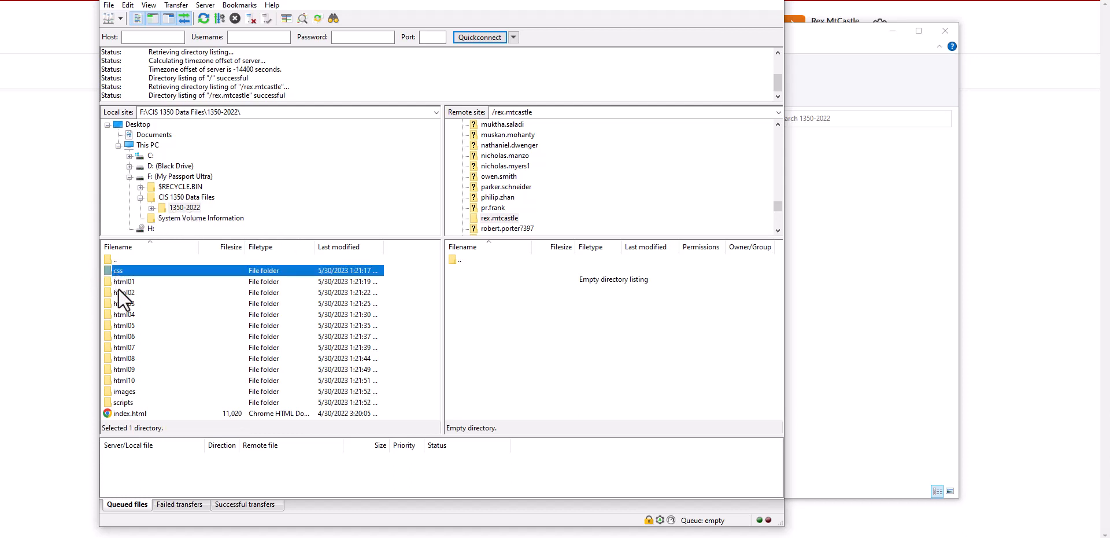
left_click(122, 413, "shift")
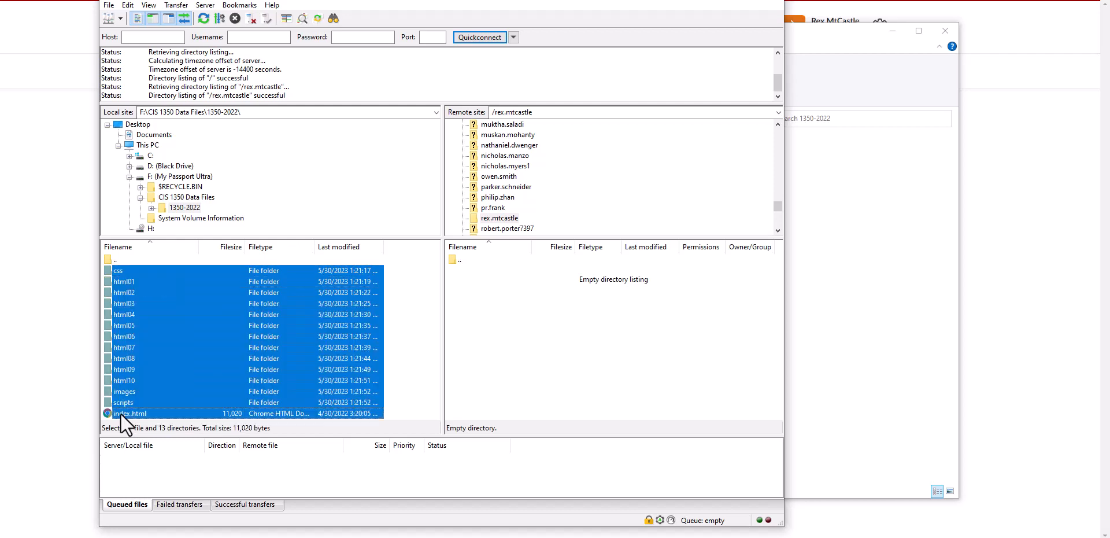
left_click_drag(314, 347, 581, 363)
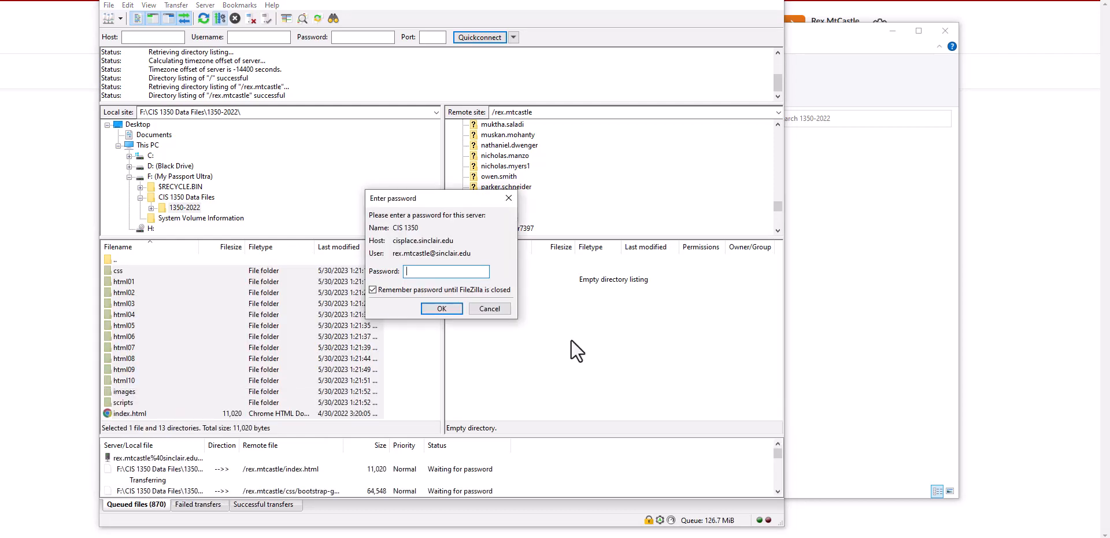
type("••••••••••••")
left_click(442, 308)
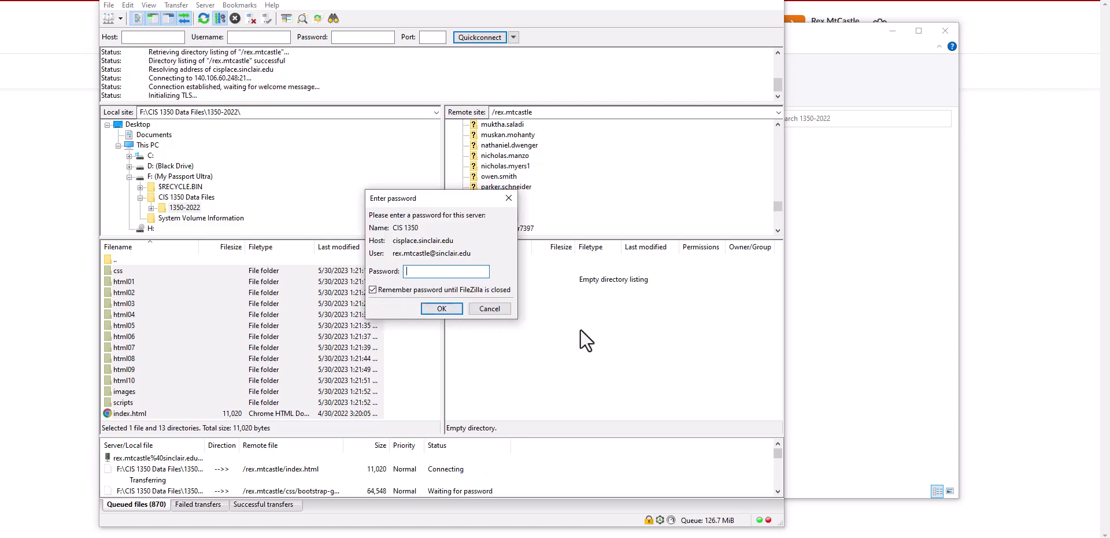
type("••••••••••")
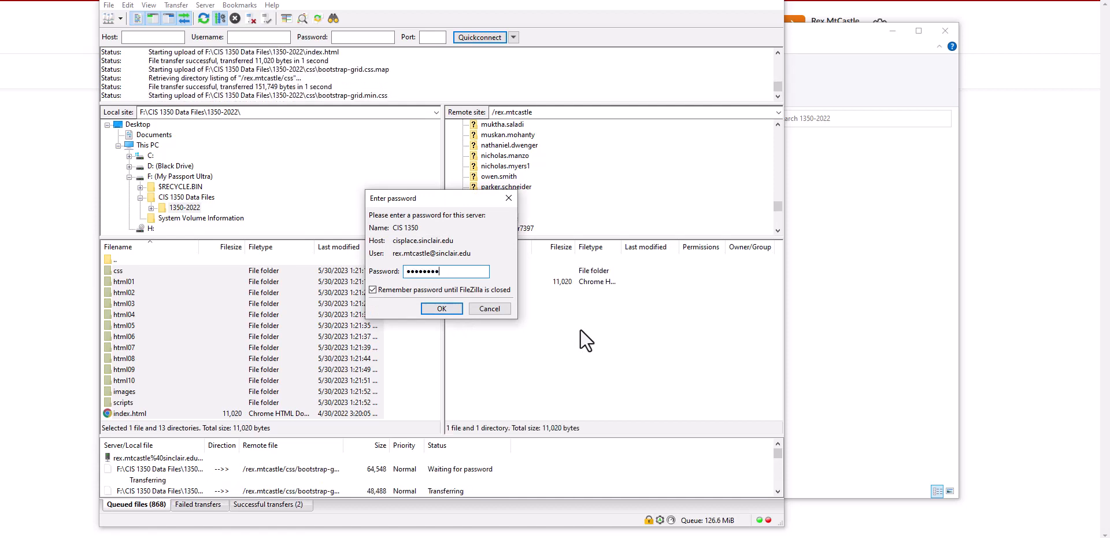
key("Return")
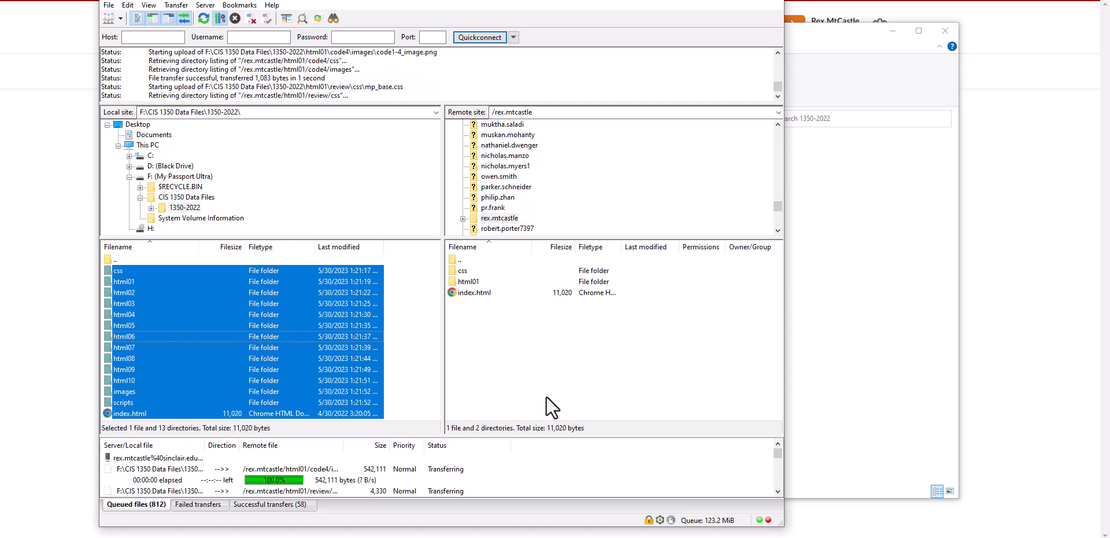
Compare the html01 folder and its case1 subfolder on the local and remote sites
left_click(403, 339)
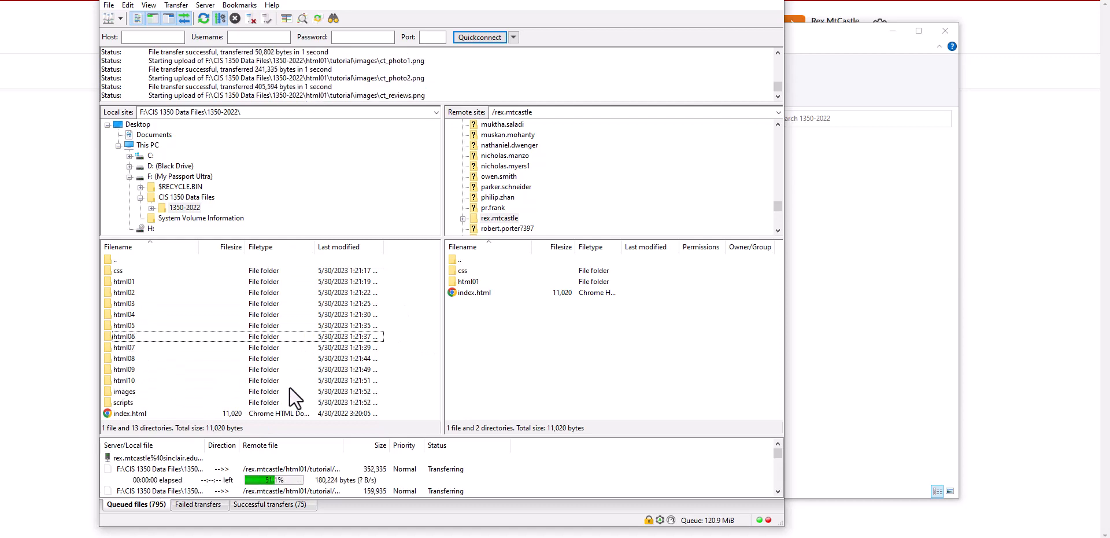
left_click(144, 283)
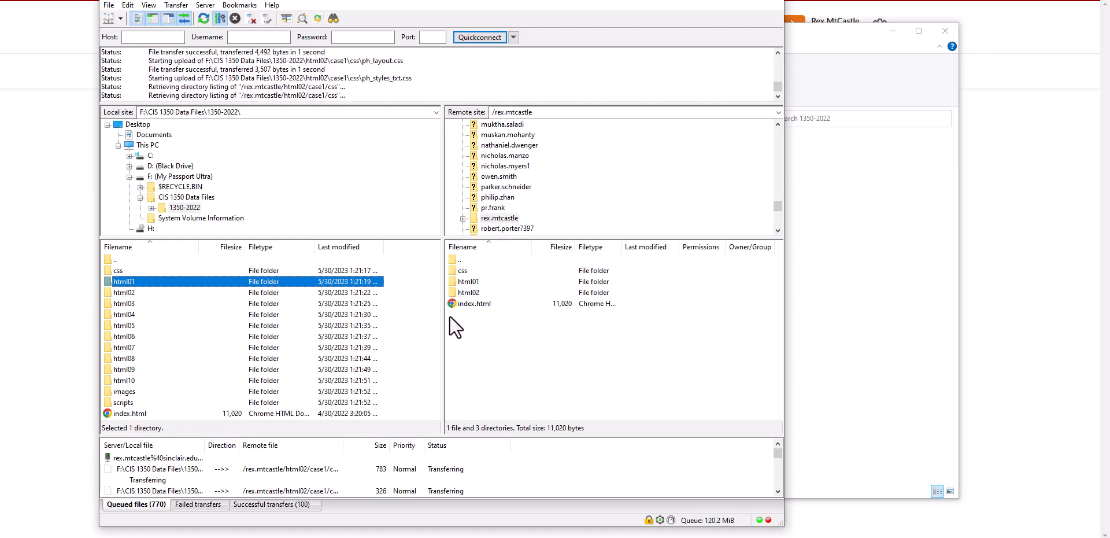
double_click(115, 283)
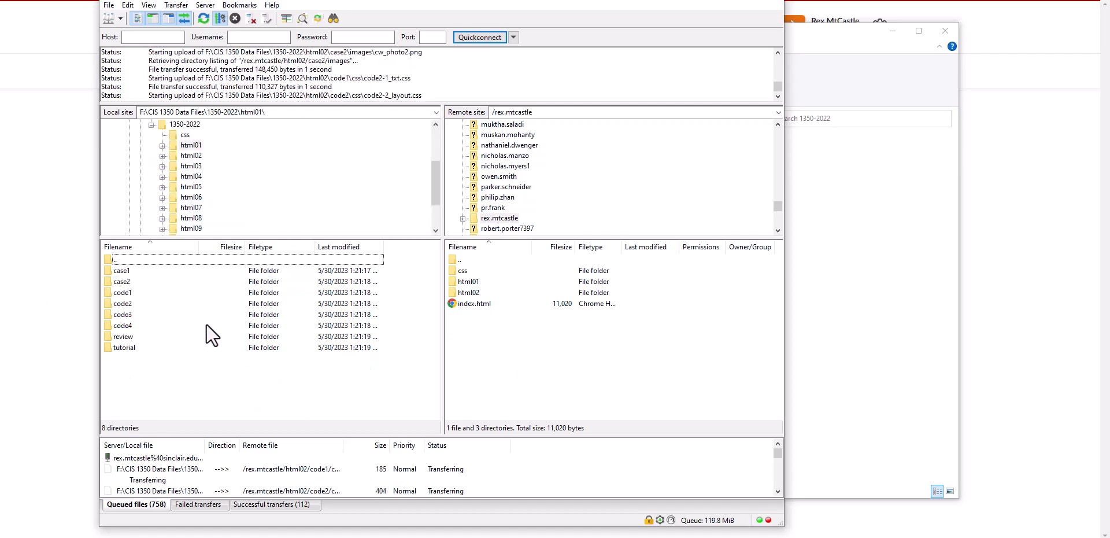
double_click(466, 282)
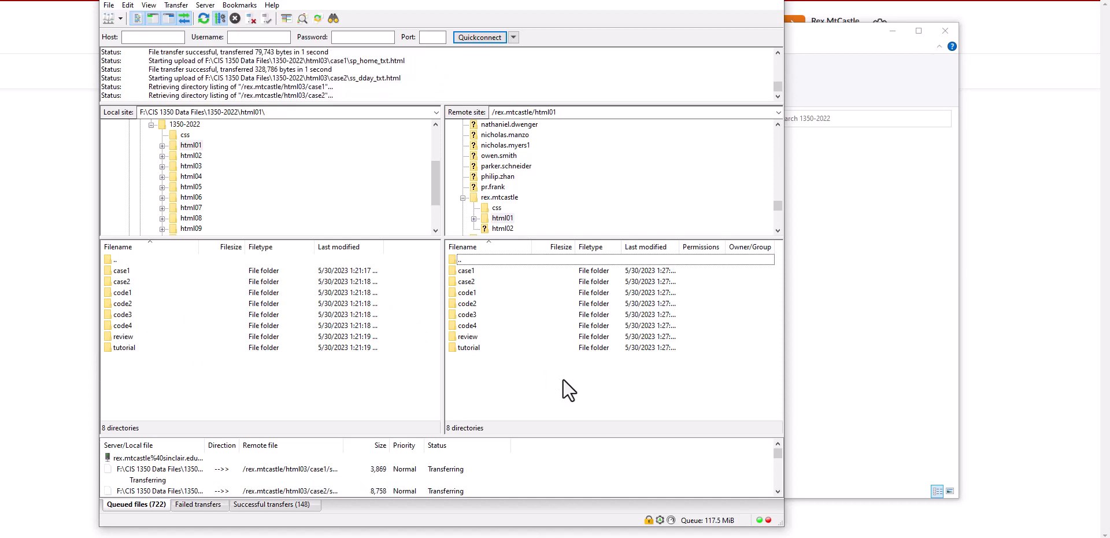
double_click(462, 272)
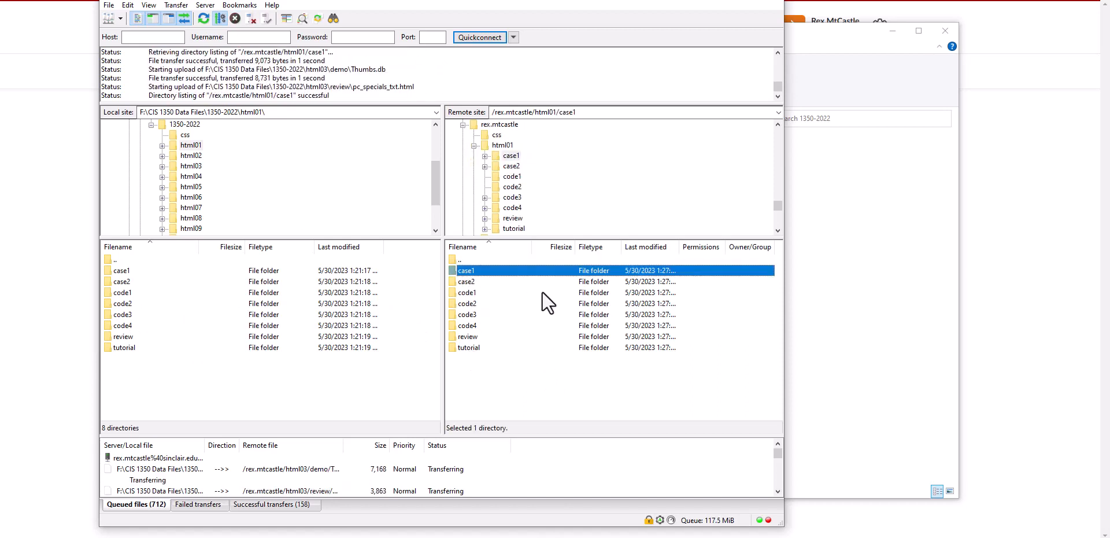
double_click(115, 271)
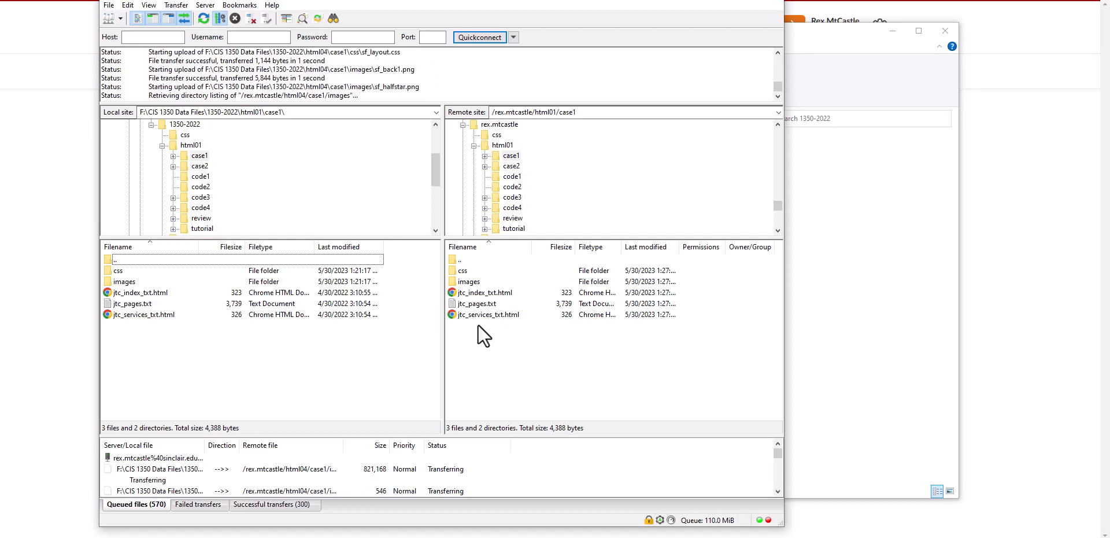
Return the remote site to the personal folder and switch to the File Explorer window
left_click(454, 259)
double_click(454, 259)
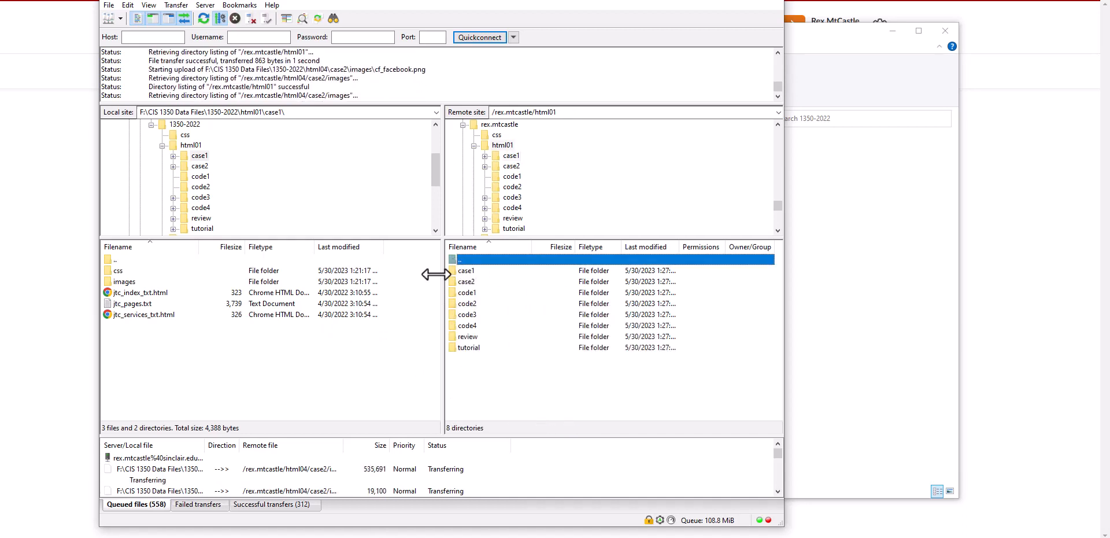
double_click(454, 259)
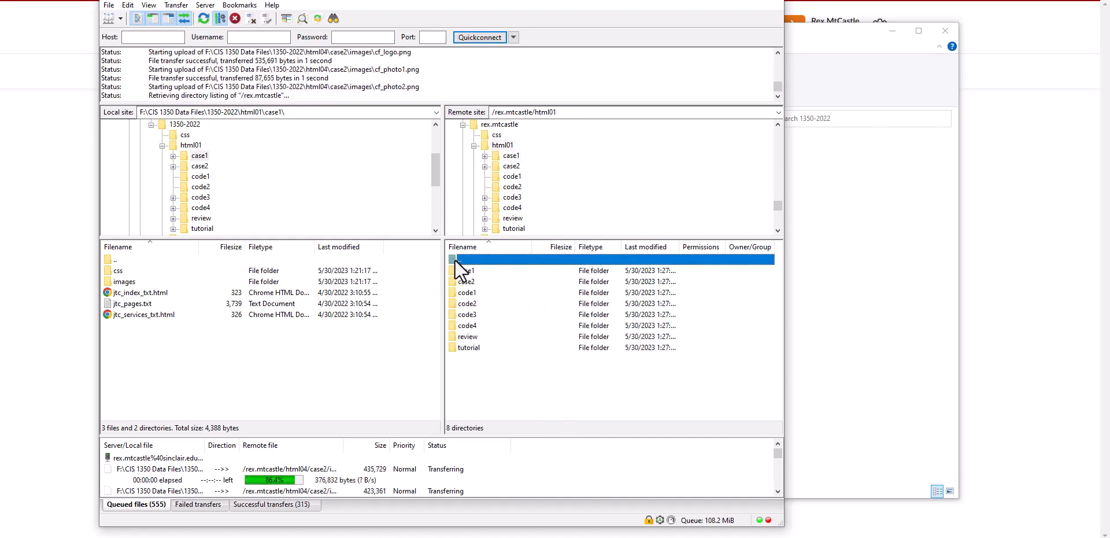
left_click(110, 260)
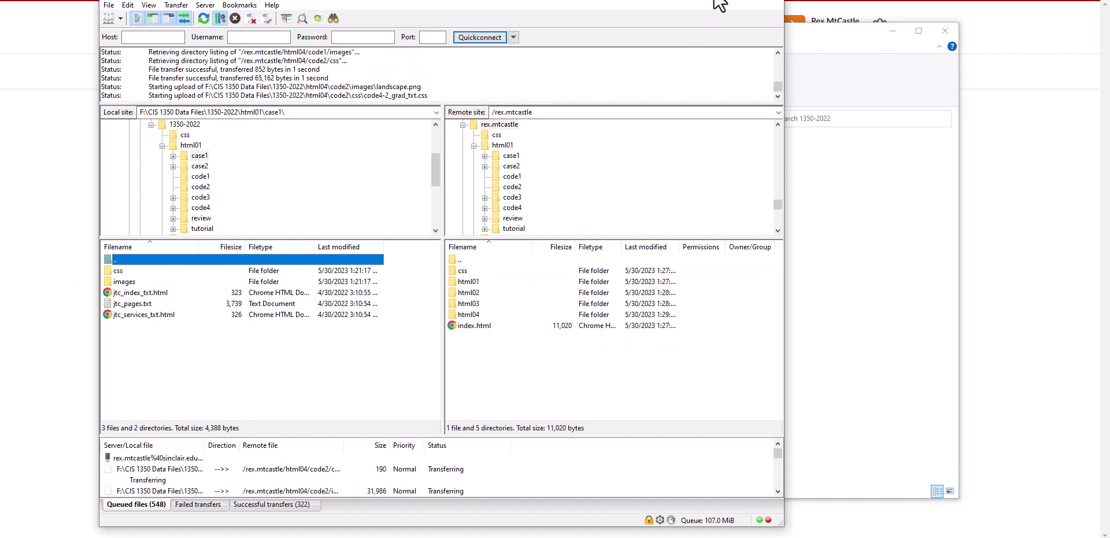
key("alt+Tab")
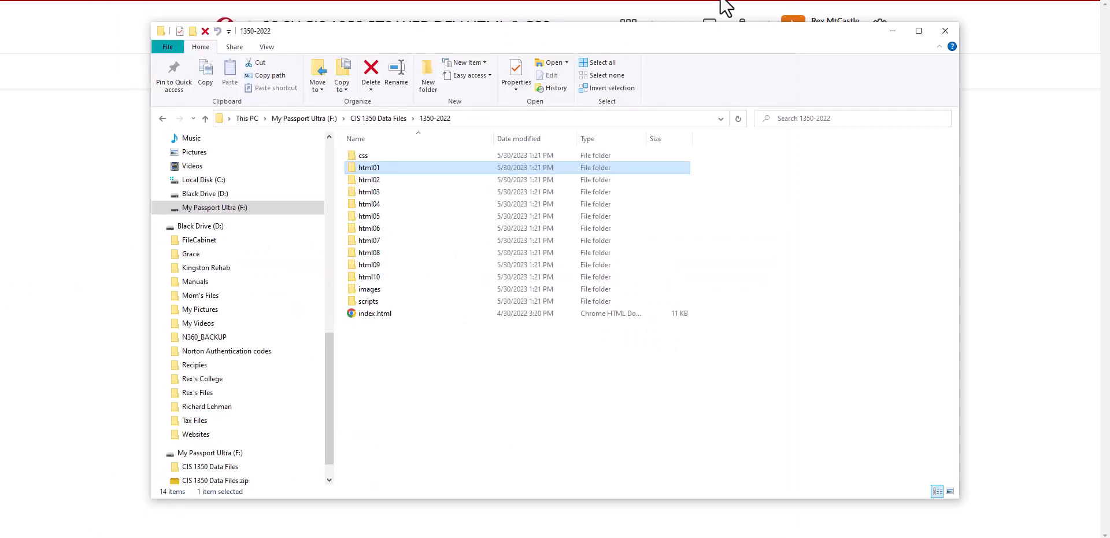
Minimize File Explorer and separate a new blank browser tab into its own window
left_click(890, 35)
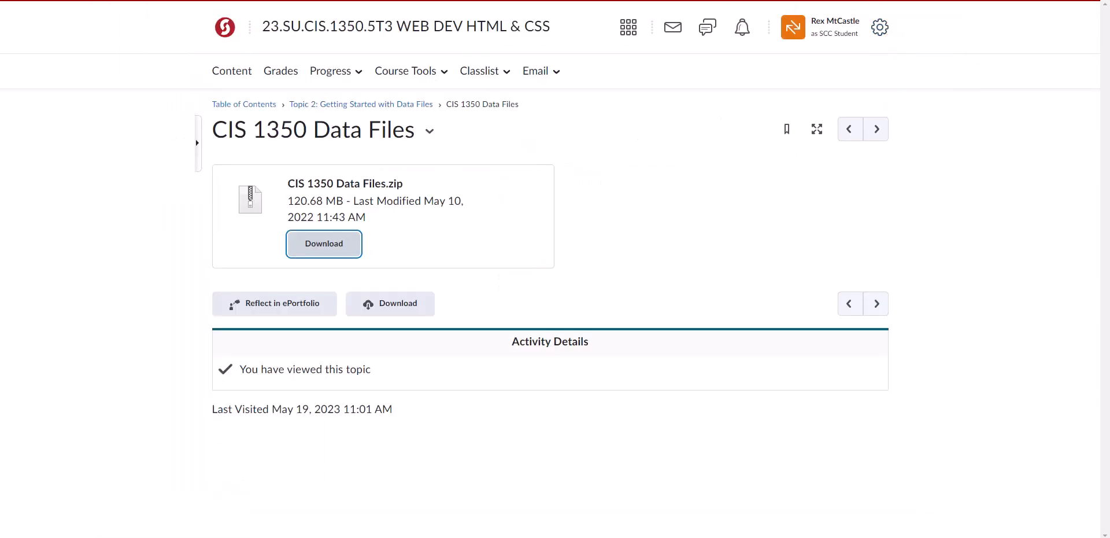
left_click(334, 0)
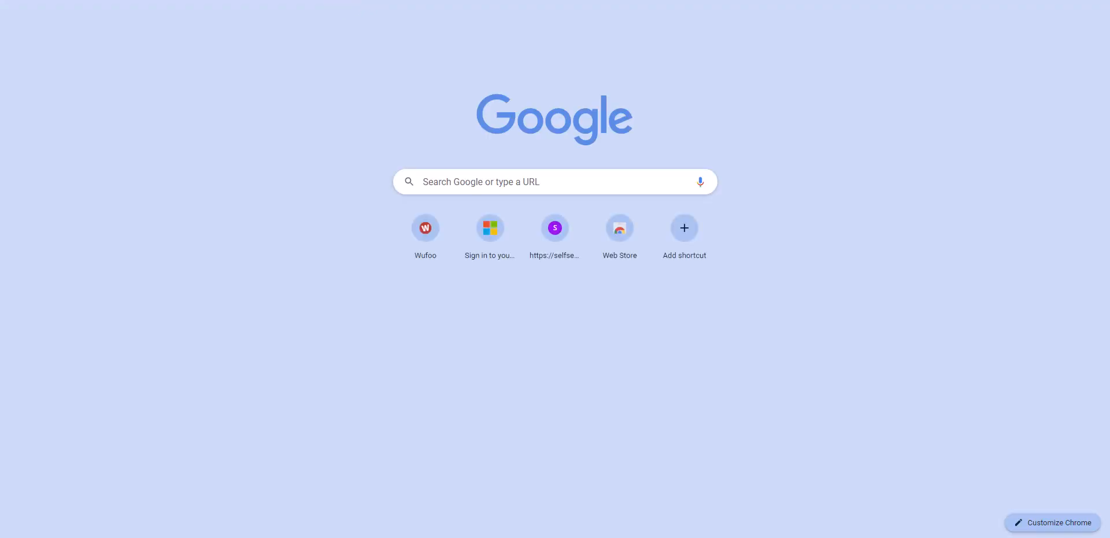
left_click_drag(334, 0, 322, 62)
Load index.html from the personal folder on cisplace.sinclair.edu
left_click(309, 74)
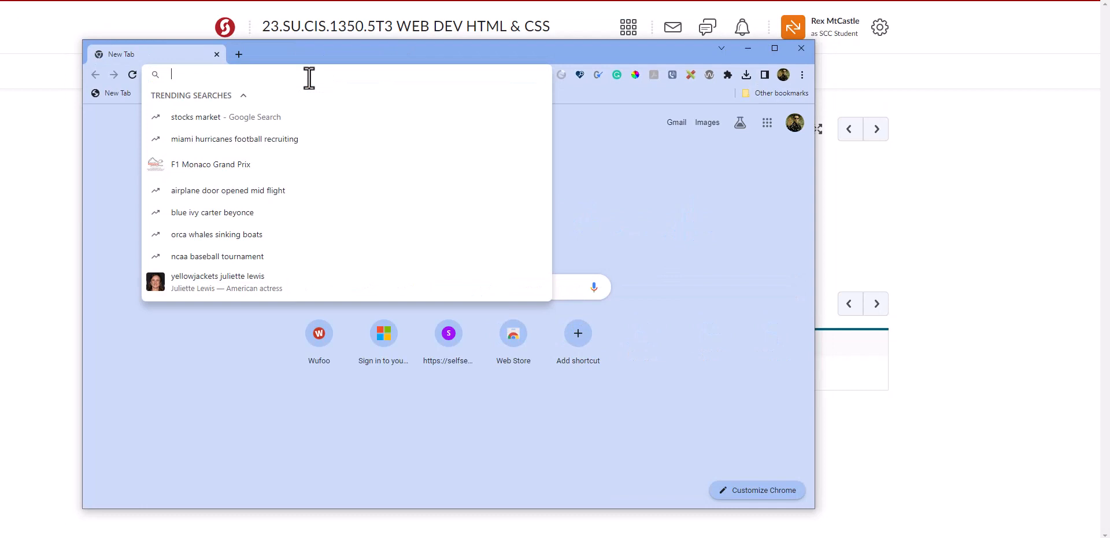
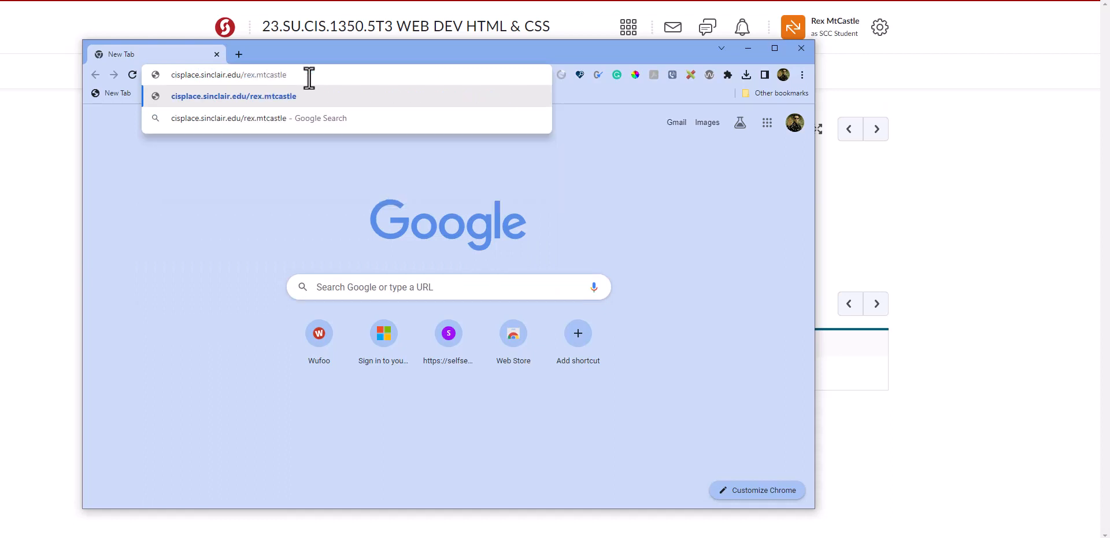
key("Return")
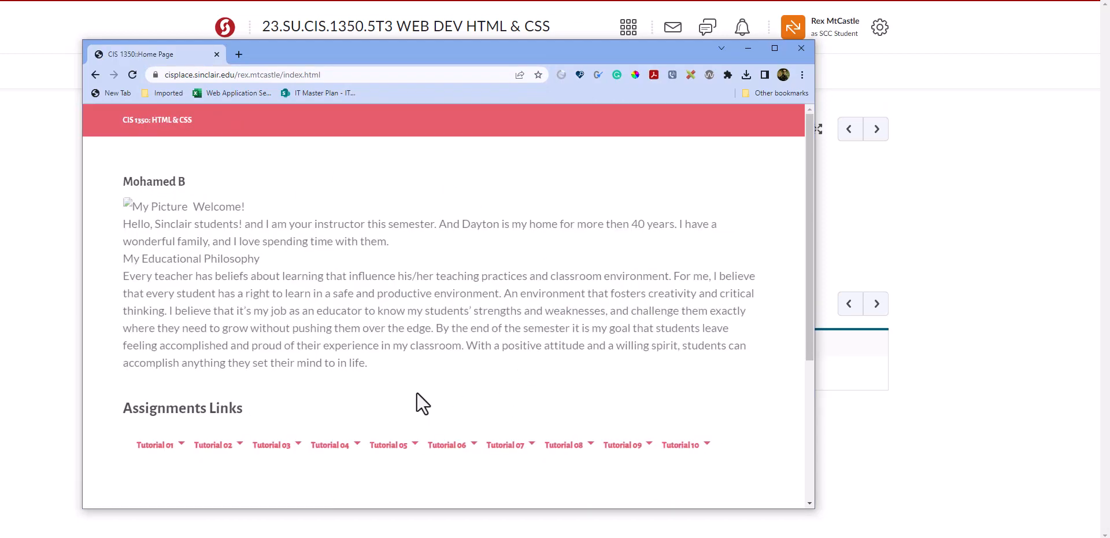
Look over the uploaded home page and check the upload progress in FileZilla before minimizing it
scroll(405, 384, "down", 5)
scroll(411, 385, "up", 5)
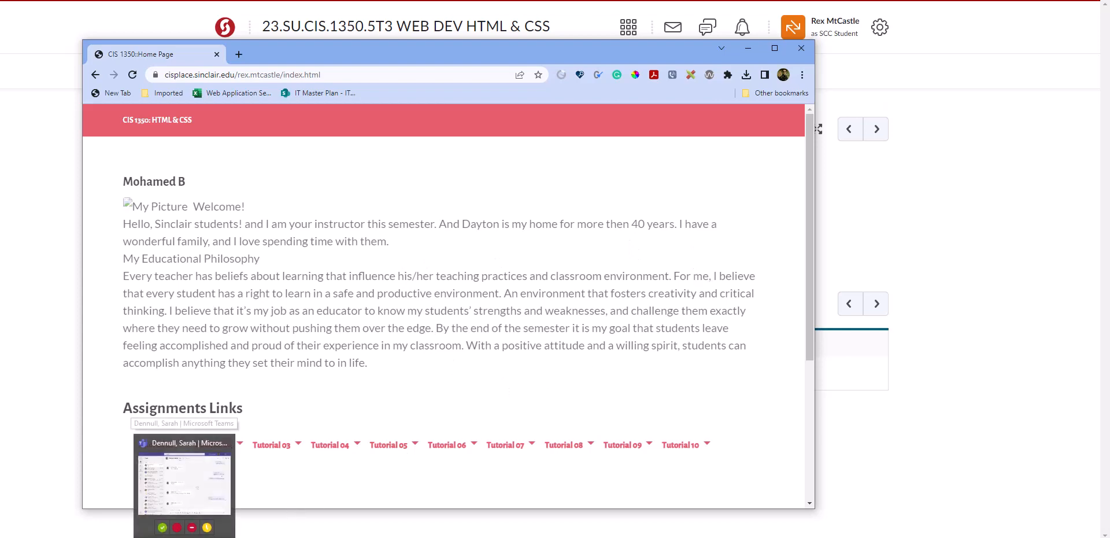
mouse_move(128, 537)
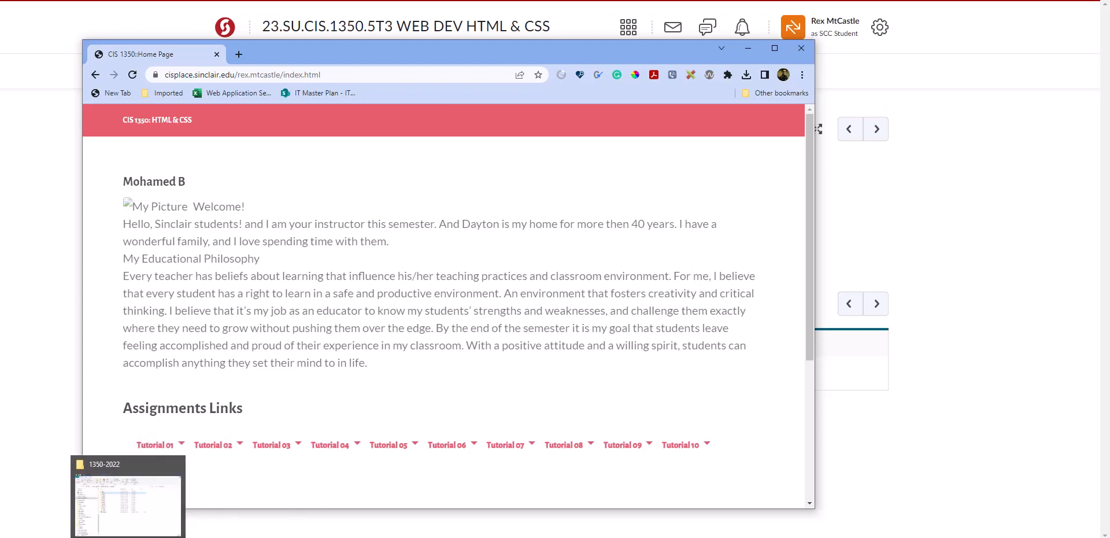
left_click(151, 537)
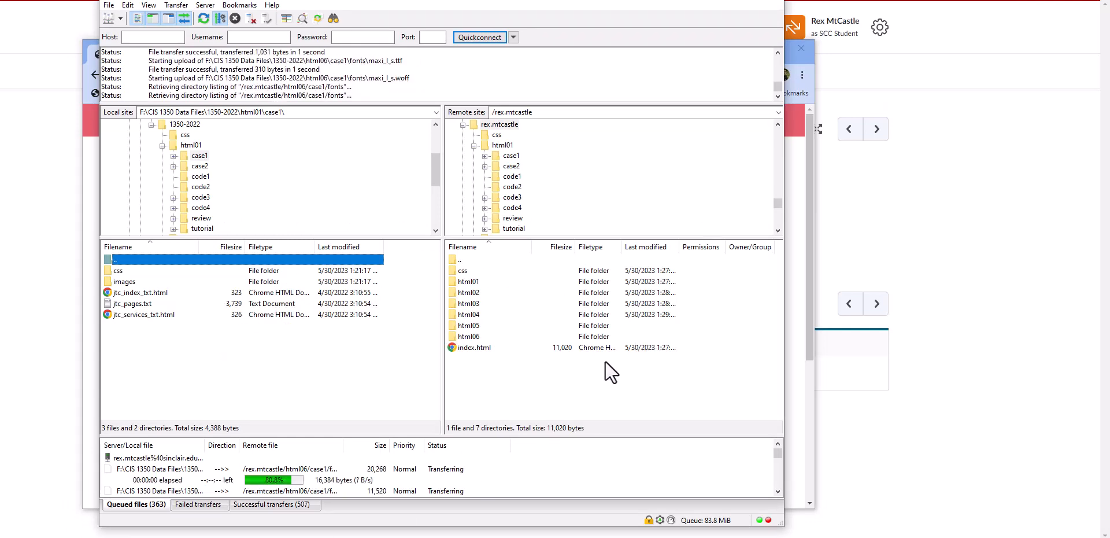
left_click(717, 0)
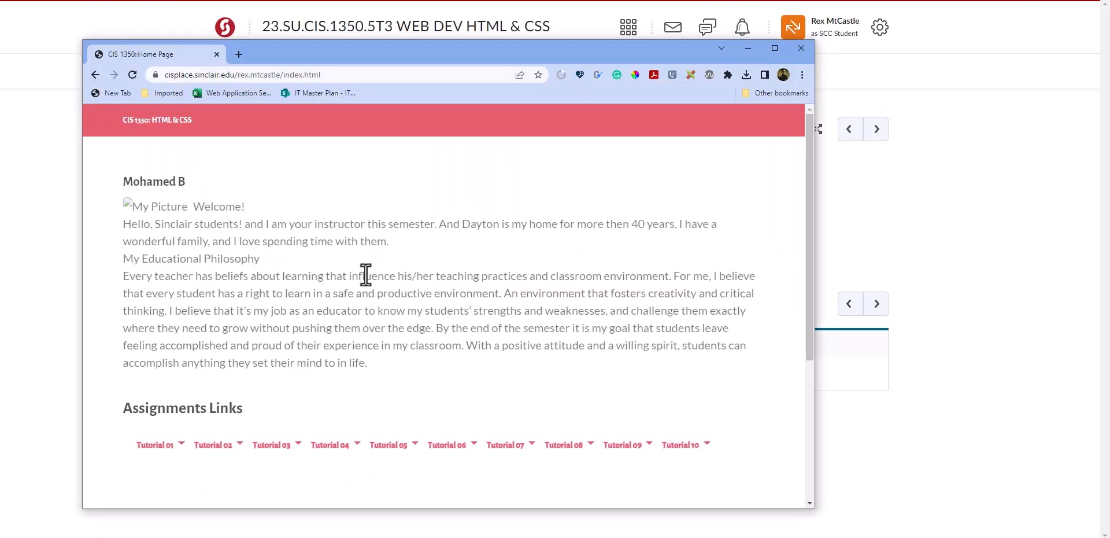
Replace index.html in the page address with html01/case1/ after the personal folder
left_click(335, 74)
left_click(347, 74)
key("BackSpace")
key("BackSpace")
key("BackSpace")
key("BackSpace")
key("BackSpace")
key("BackSpace")
key("BackSpace")
key("BackSpace")
key("BackSpace")
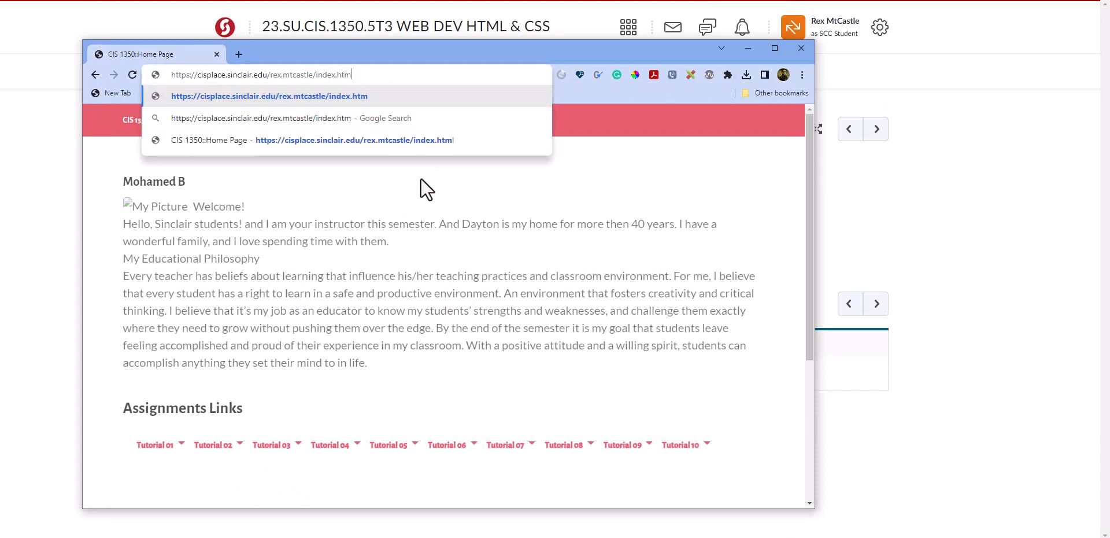
key("BackSpace")
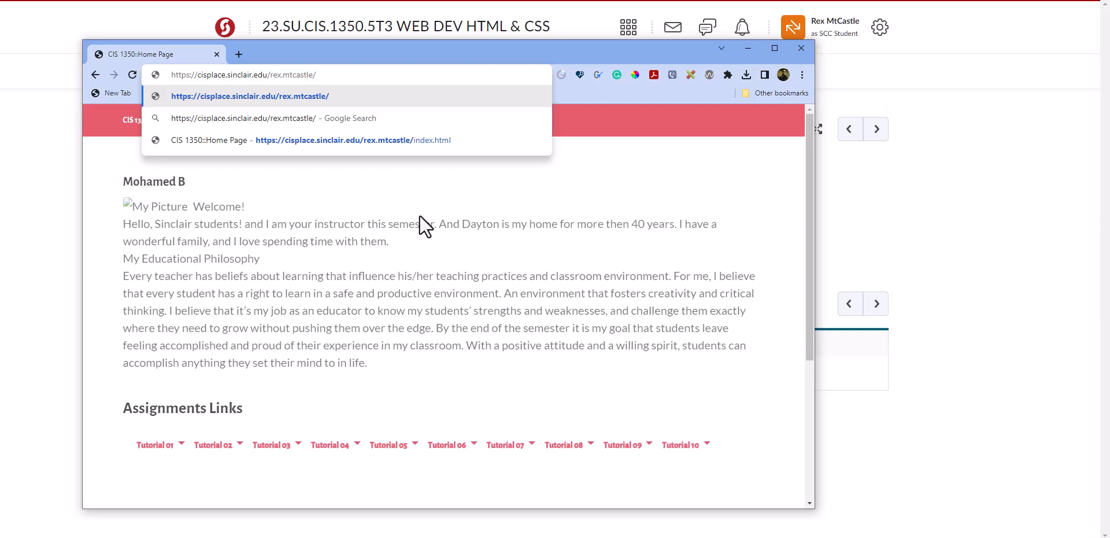
type("html01")
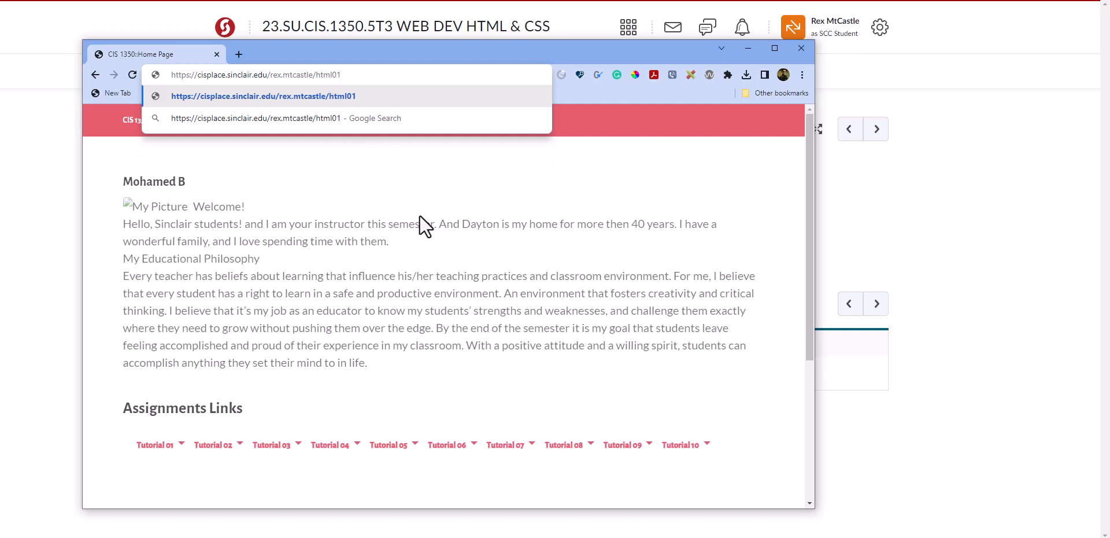
type("/case1")
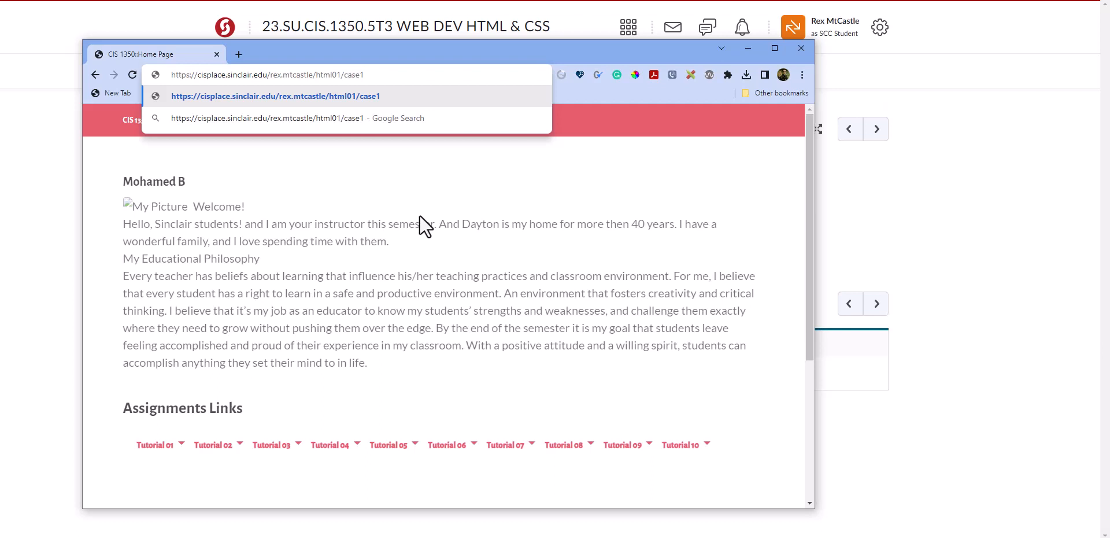
type("/")
Switch to FileZilla and open html01 and its case1 subfolder on the remote site
key("alt+Tab")
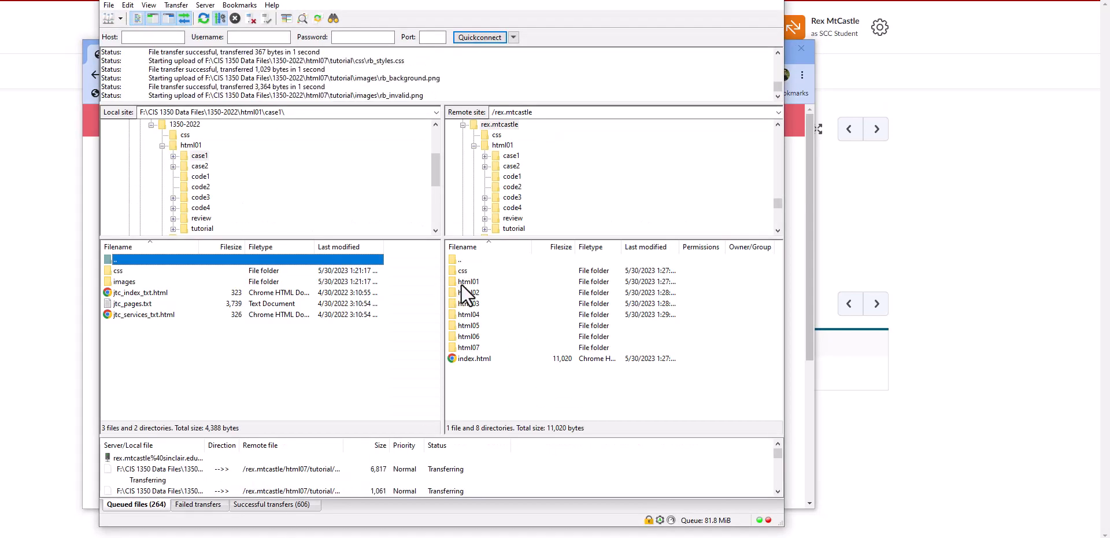
double_click(462, 281)
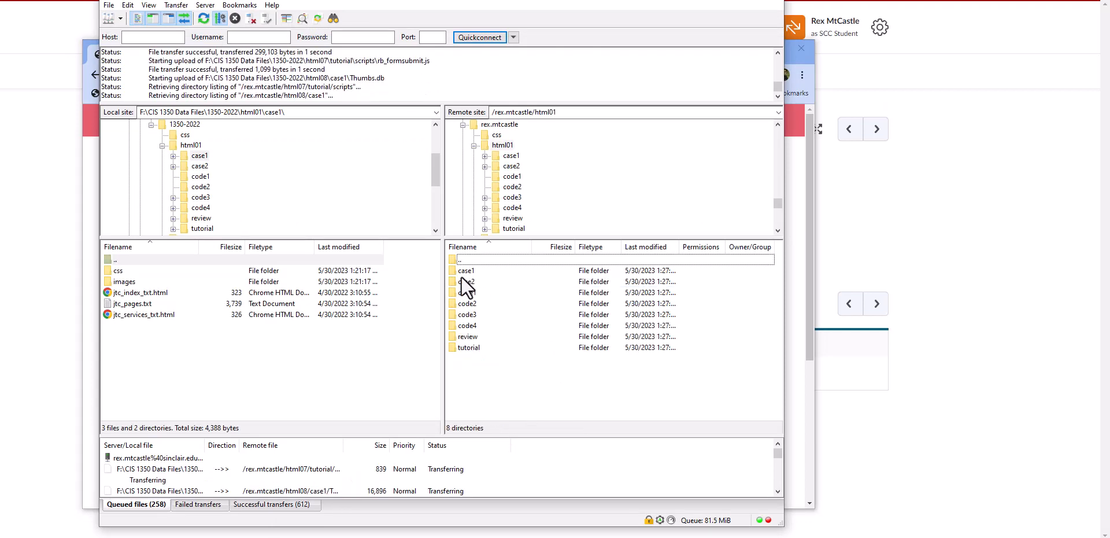
double_click(459, 271)
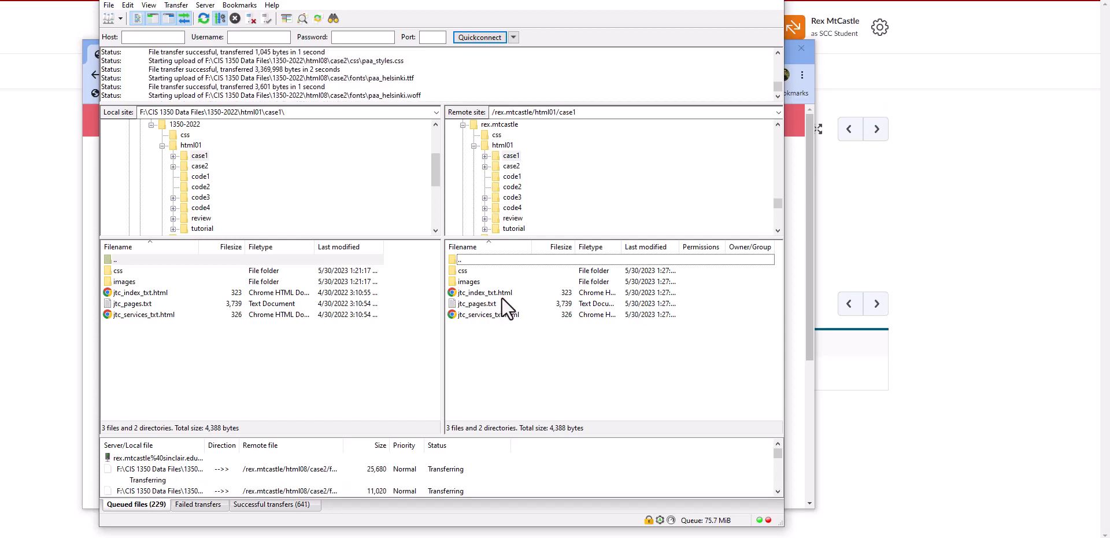
Rearrange the FileZilla and browser windows so the page address and the remote case1 file list are both visible
left_click_drag(587, 2, 614, 110)
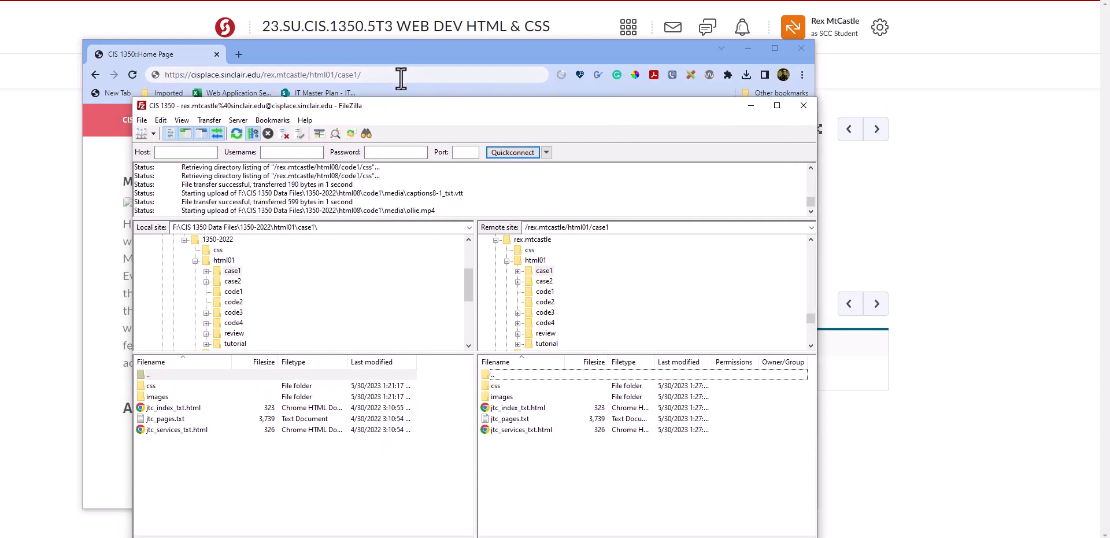
left_click(402, 76)
left_click_drag(407, 53, 728, 7)
left_click(383, 116)
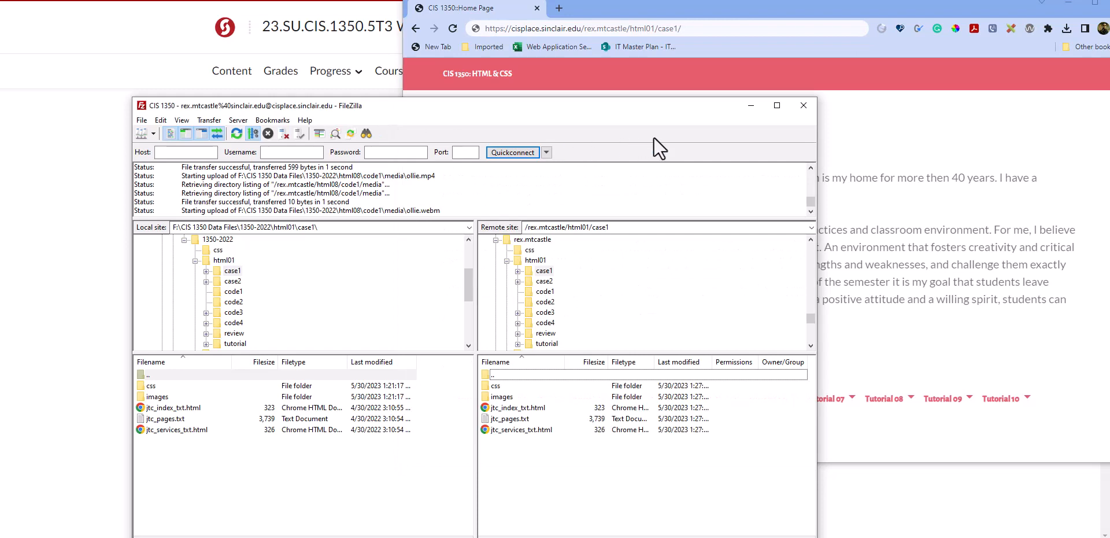
left_click_drag(583, 110, 849, 85)
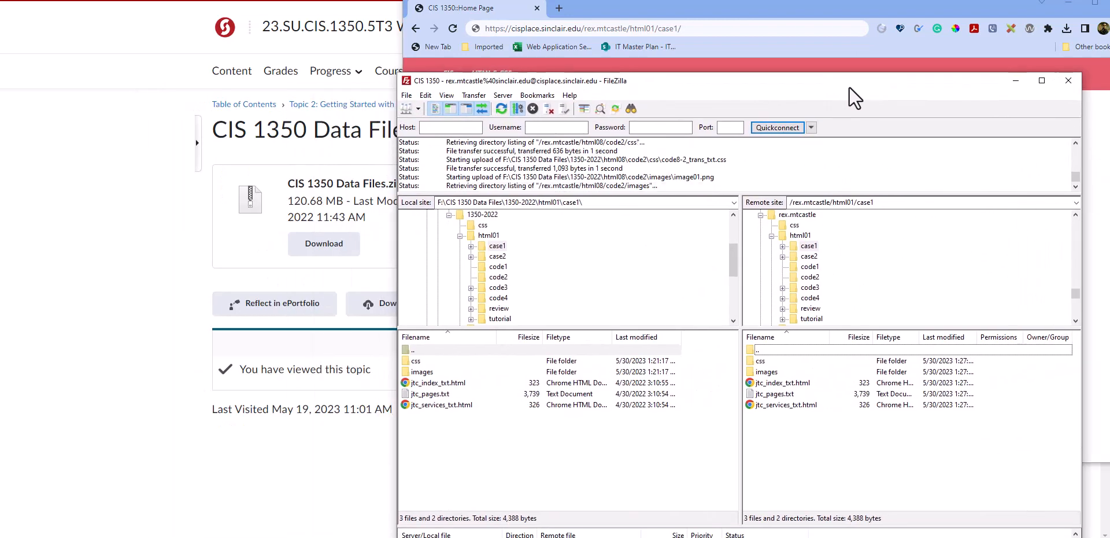
left_click_drag(806, 16, 434, 22)
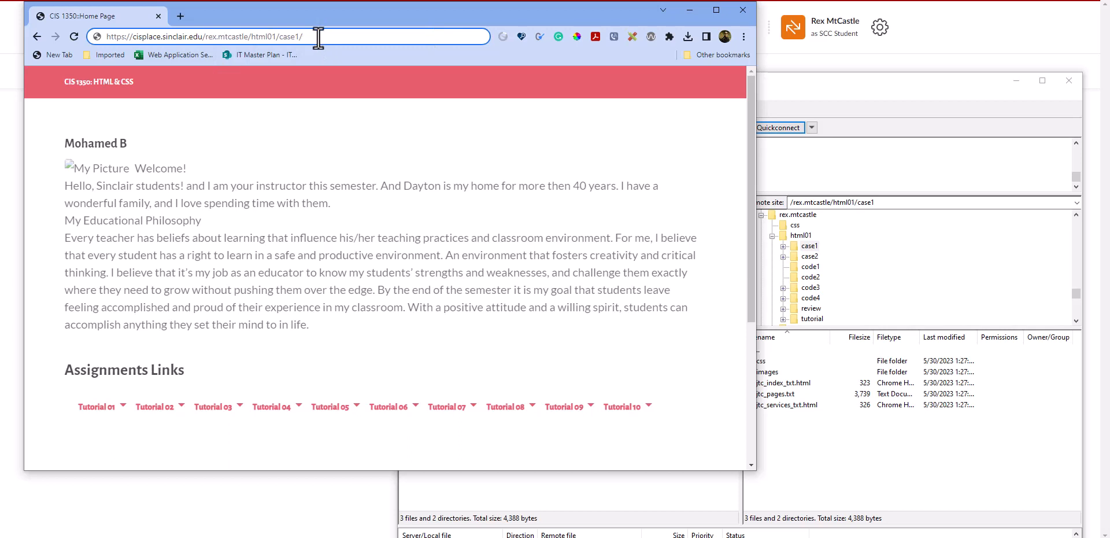
Try to load jtc_index_text.html from the html01/case1 folder in the browser
type("jtc_i")
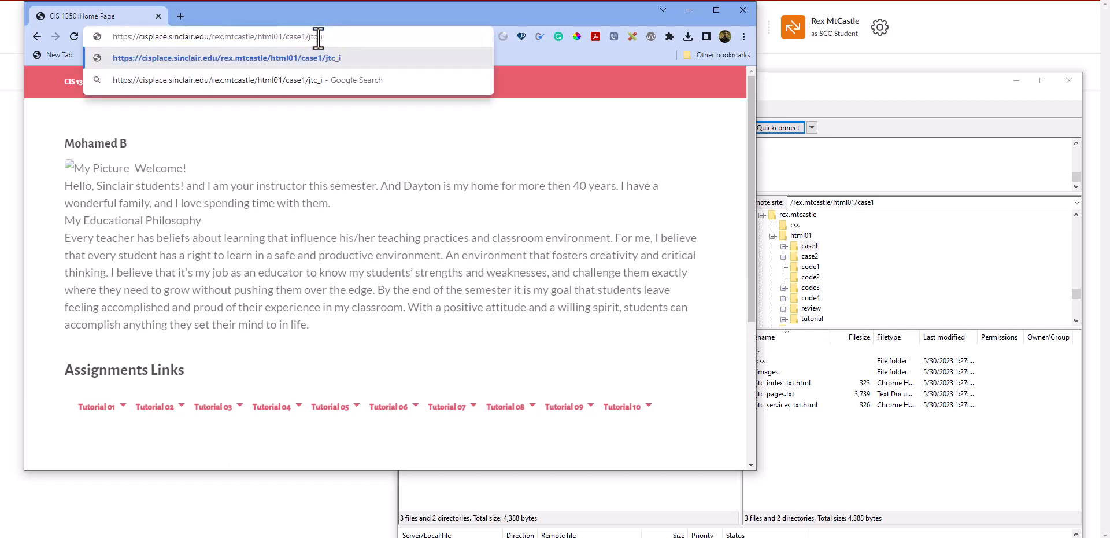
type("ndex_text.")
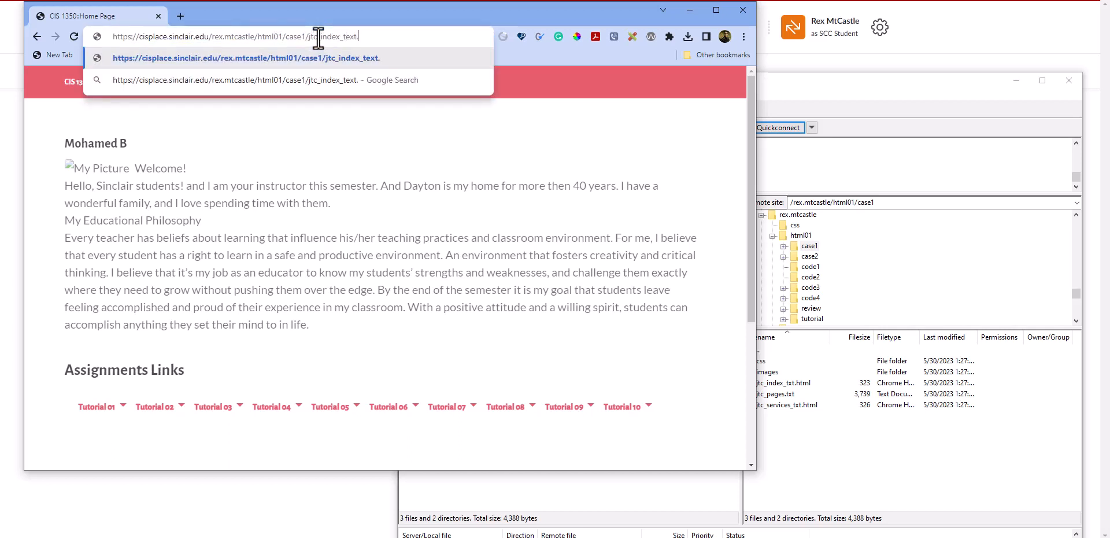
type("html")
key("Return")
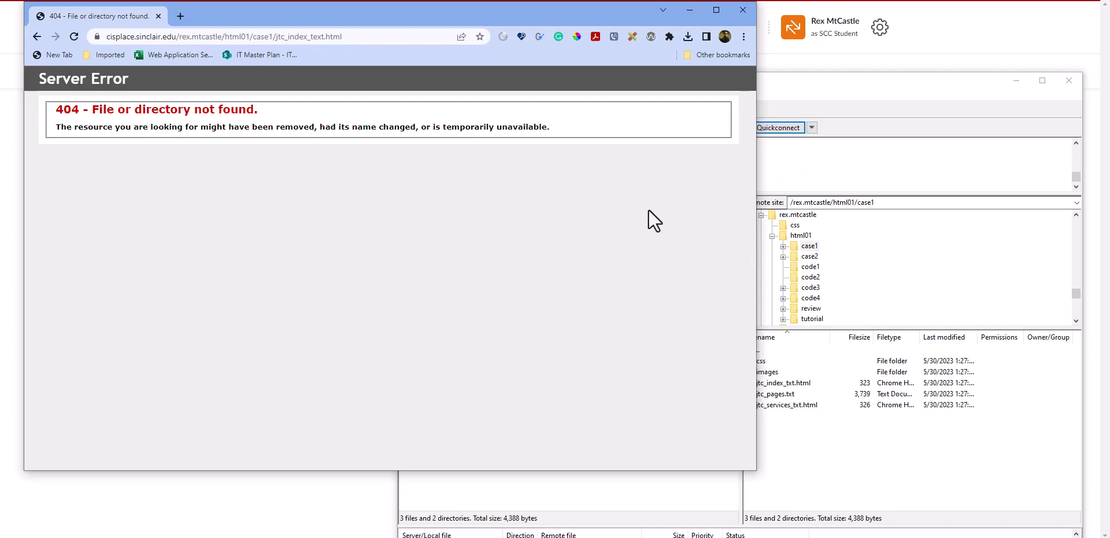
Switch to FileZilla and reposition its window to check the index page's file name in the remote case1 folder
left_click(820, 82)
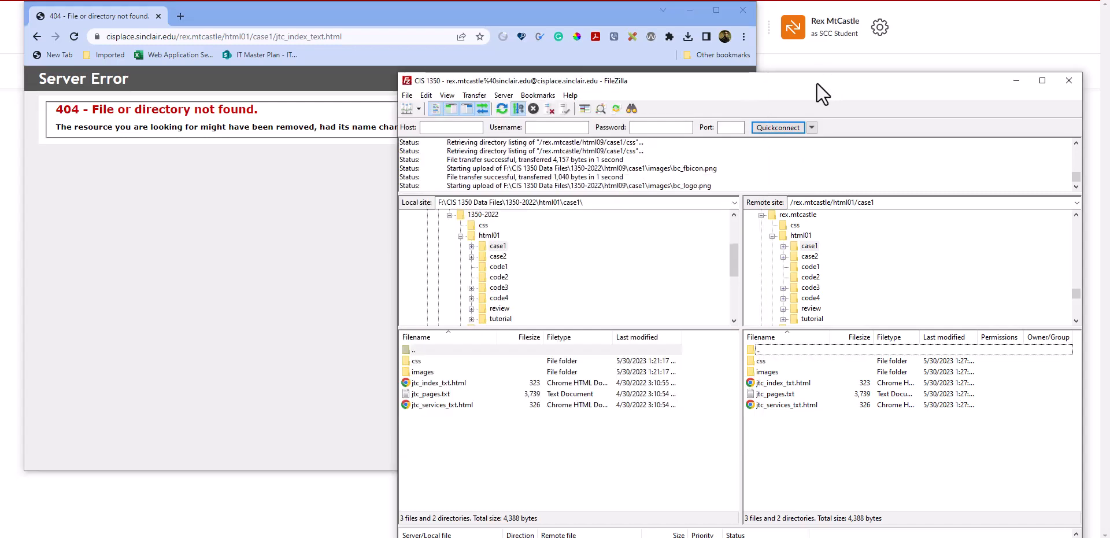
left_click_drag(815, 81, 685, 37)
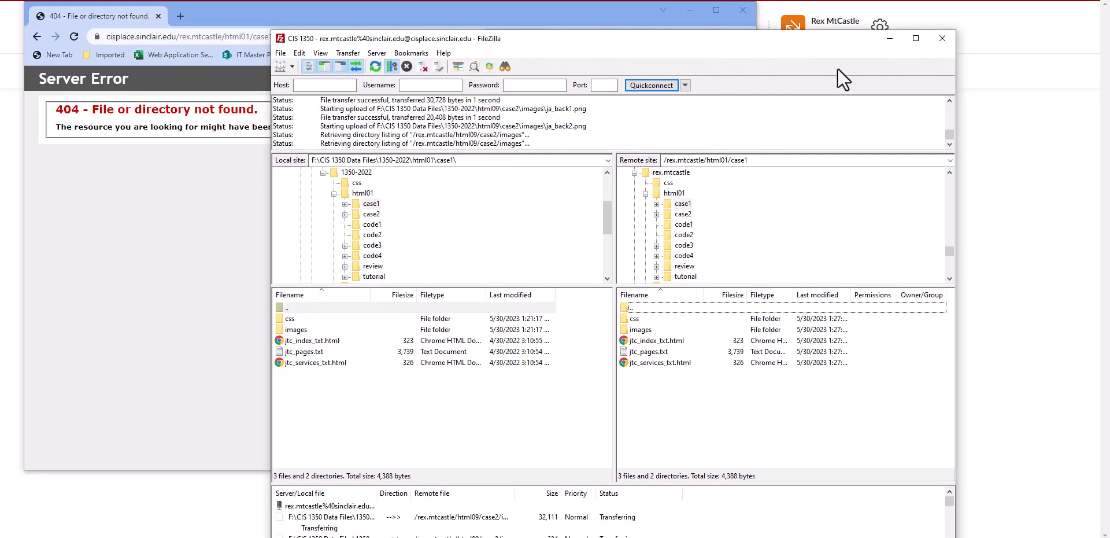